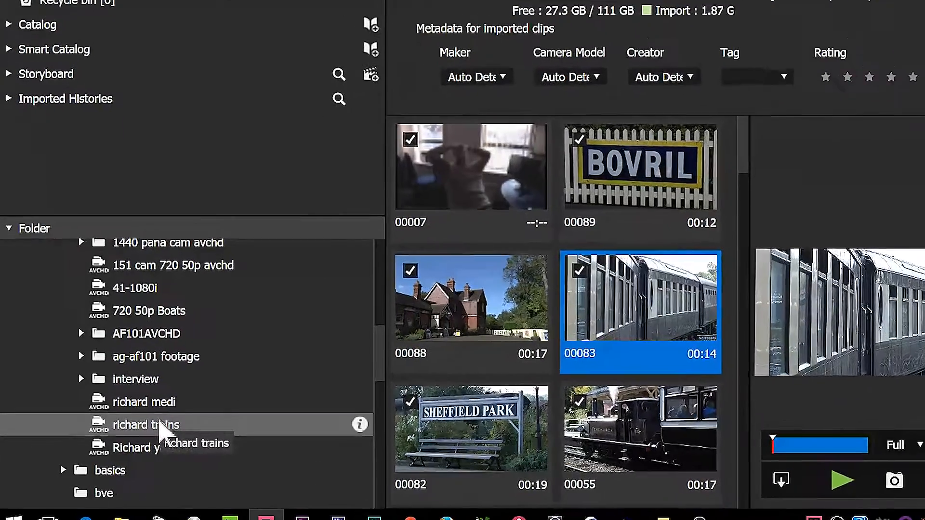
- Examine the library registration and import options available for the richard trains folder
right_click(161, 427)
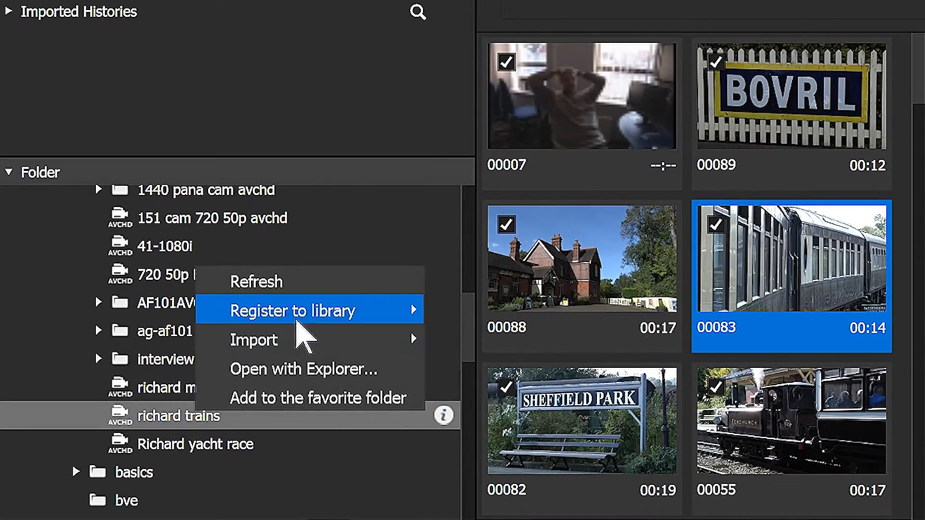
mouse_move(300, 313)
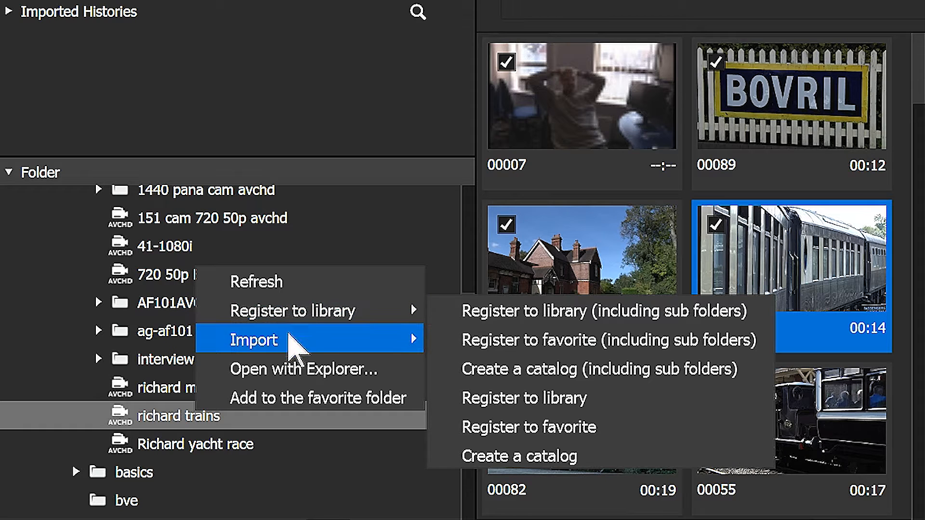
mouse_move(287, 340)
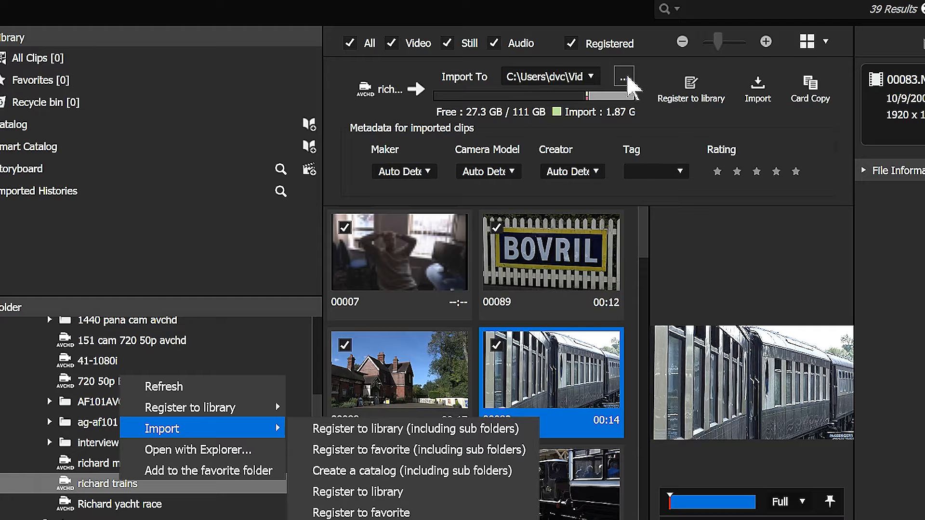
- Set the import destination to a new folder named mync video on the 2tb (F:) drive
click(624, 76)
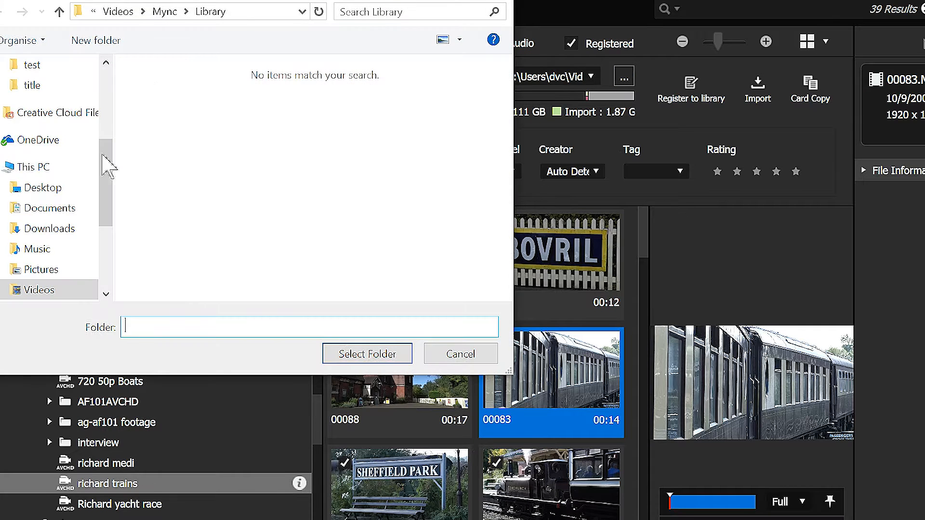
scroll(109, 215, down, 3)
click(40, 207)
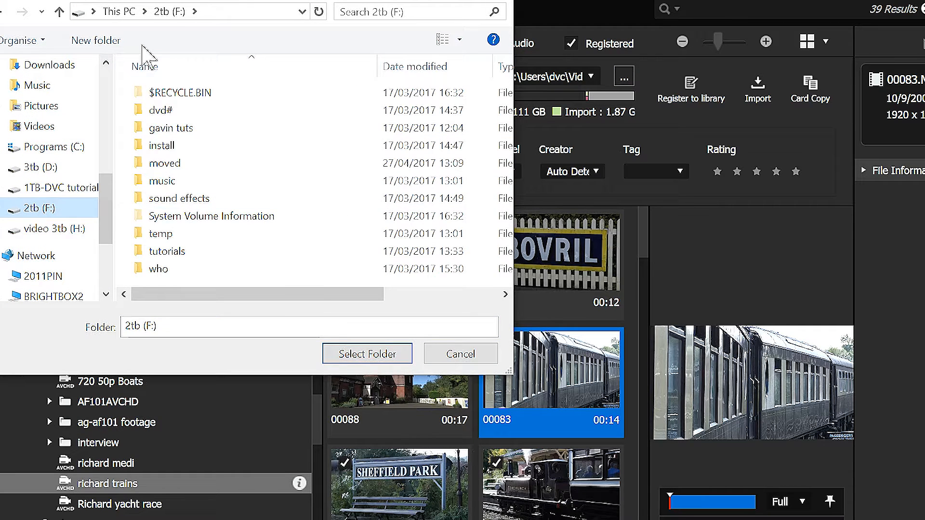
click(96, 41)
text(mync video)
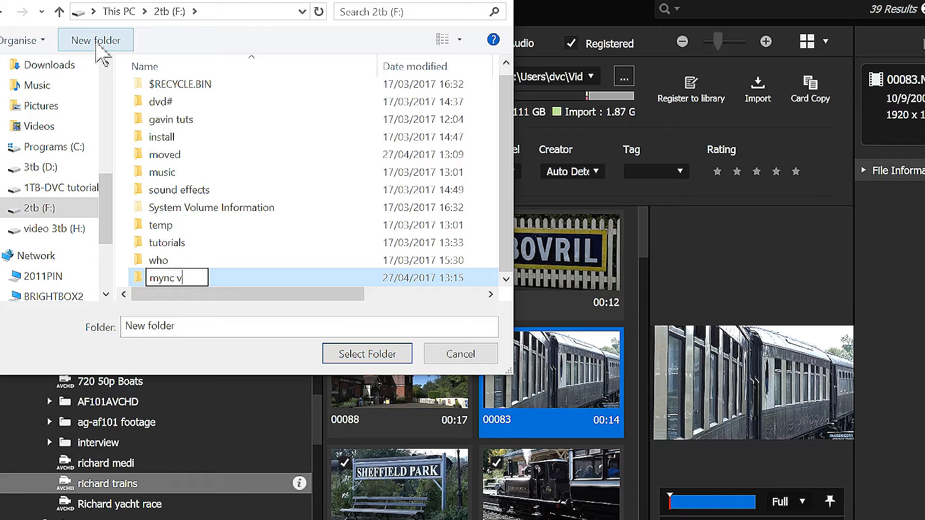
key(Return)
key(Return)
click(367, 354)
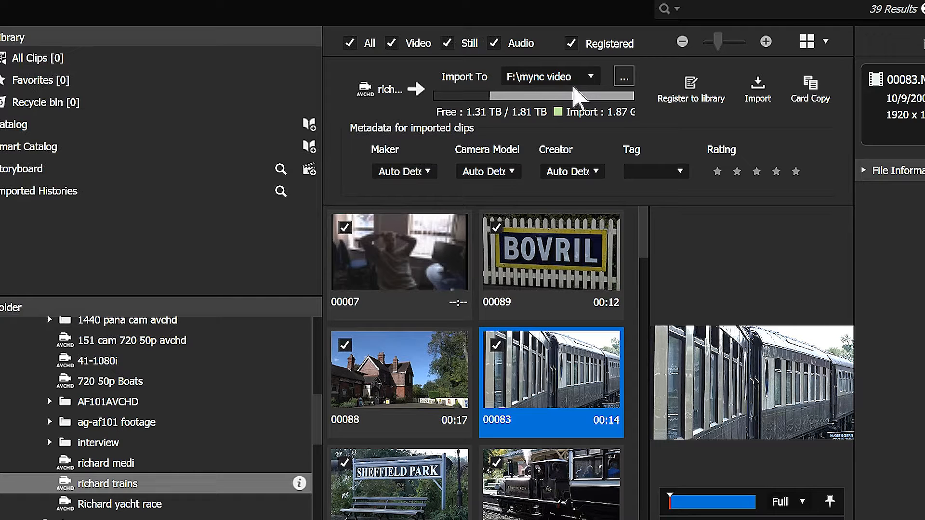
- Import the richard trains folder, registering it to the library including sub folders, and show all library clips
right_click(100, 487)
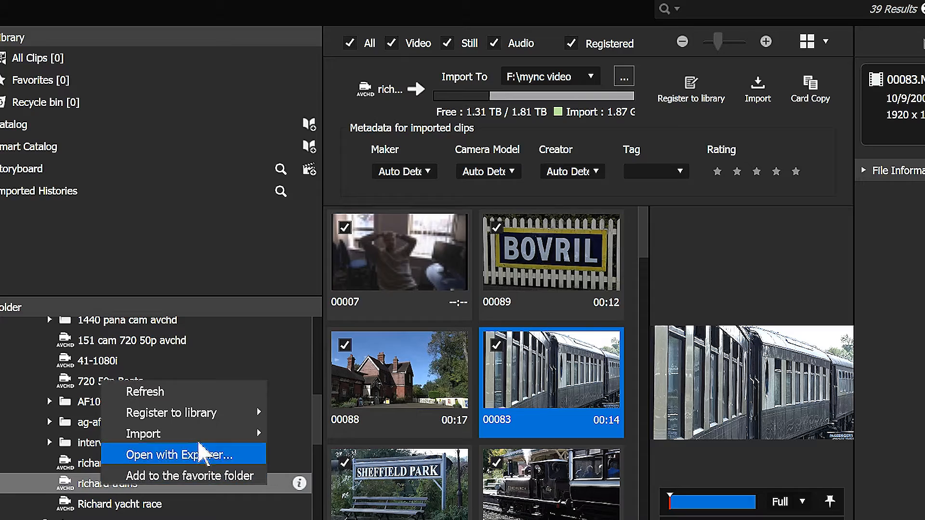
mouse_move(199, 438)
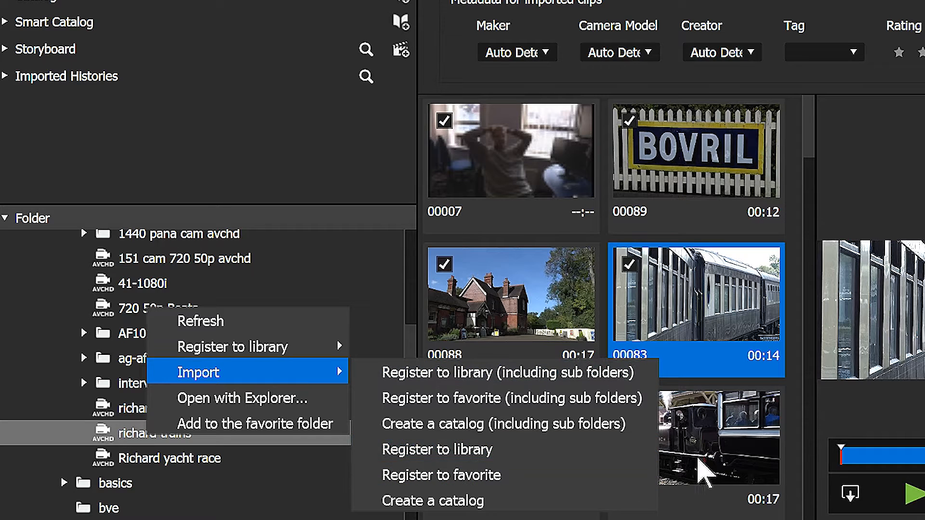
click(435, 378)
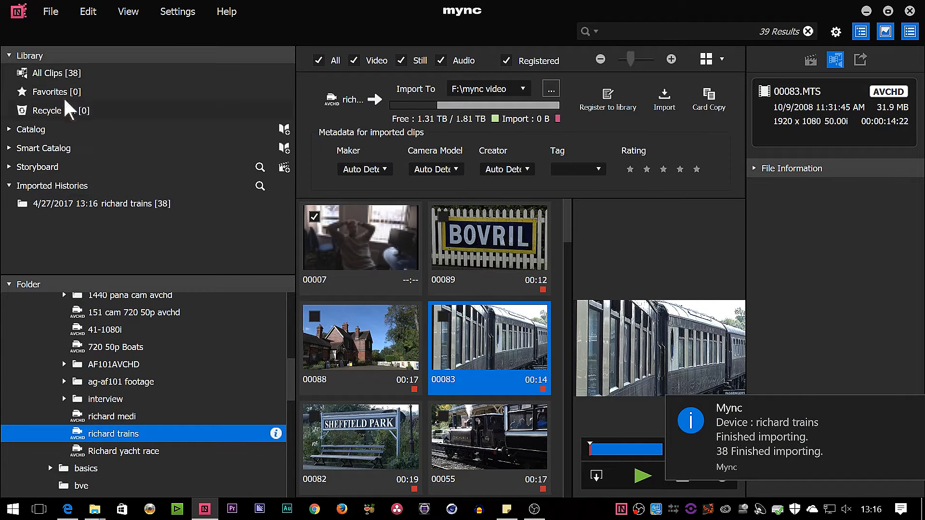
click(46, 74)
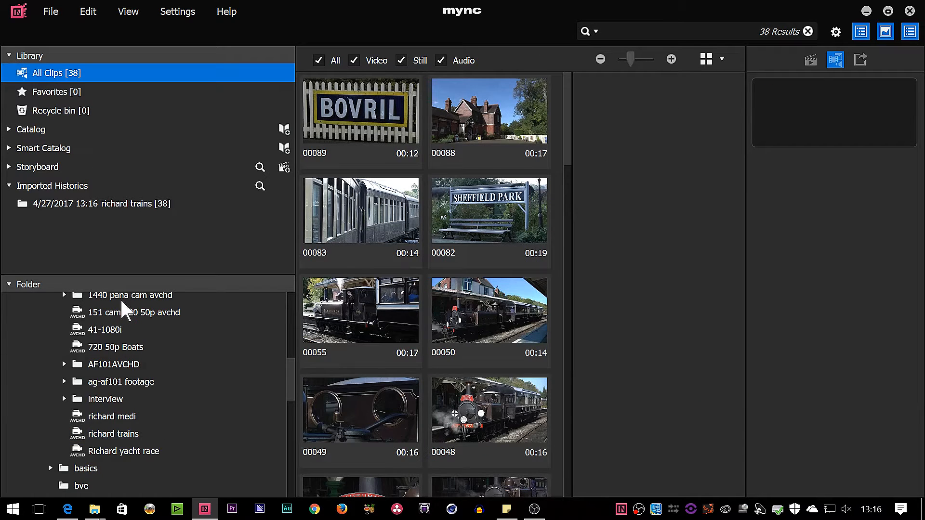
- Switch to File Explorer and inspect the imported files down to mync video\2017-04-27\0001\00010\BDMV\STREAM
click(95, 509)
click(458, 153)
double_click(509, 294)
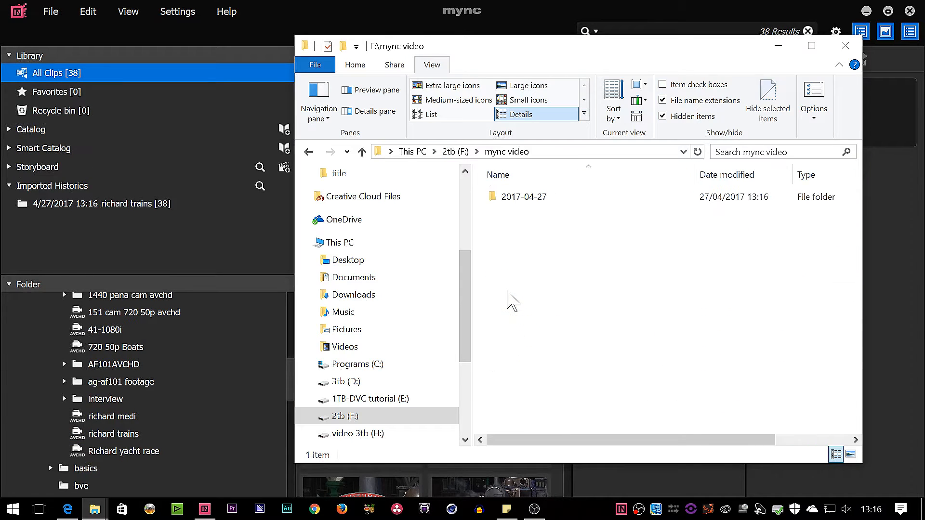
double_click(527, 200)
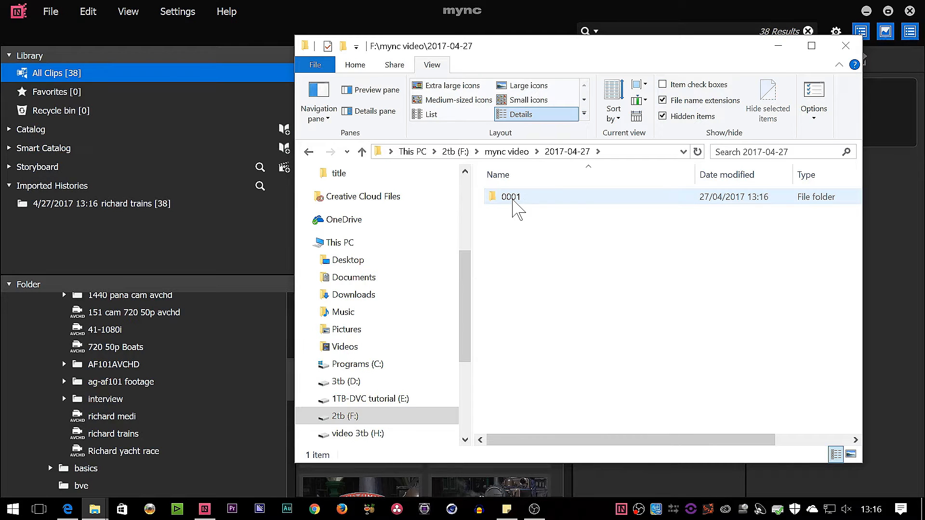
double_click(513, 200)
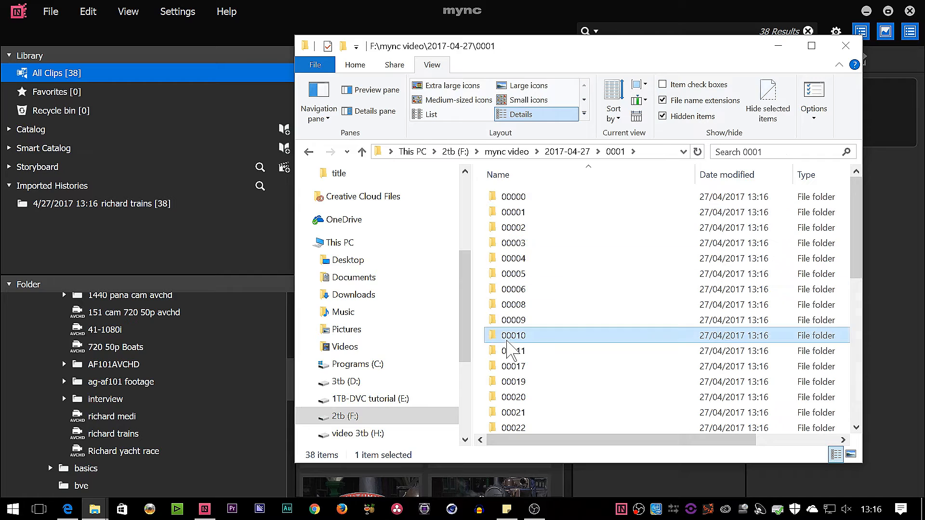
double_click(512, 338)
double_click(511, 197)
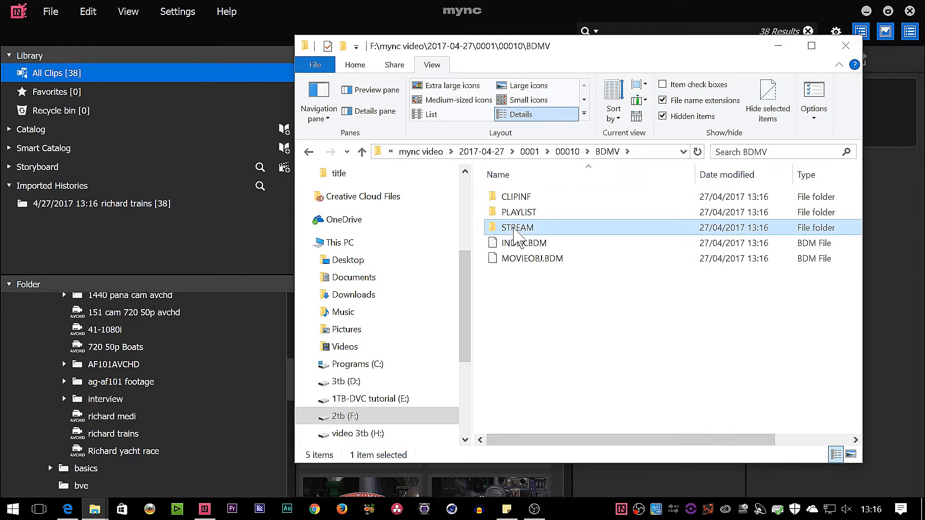
double_click(511, 231)
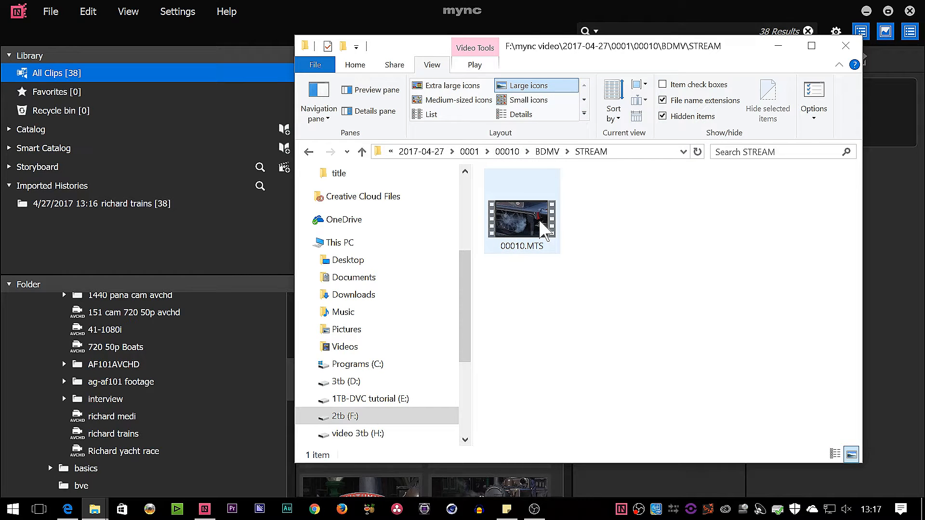
- Return to the 0001 folder and check the contents of its 00020 clip folder
click(550, 152)
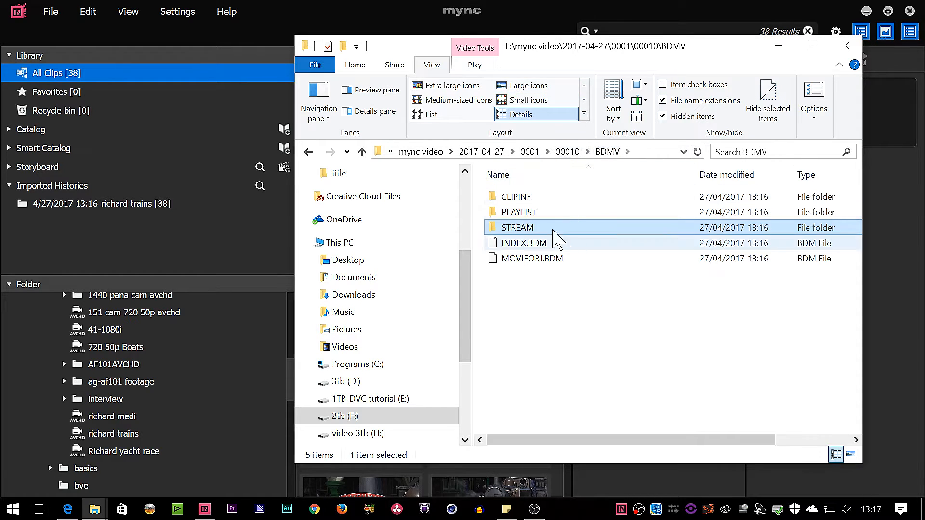
click(527, 228)
click(530, 152)
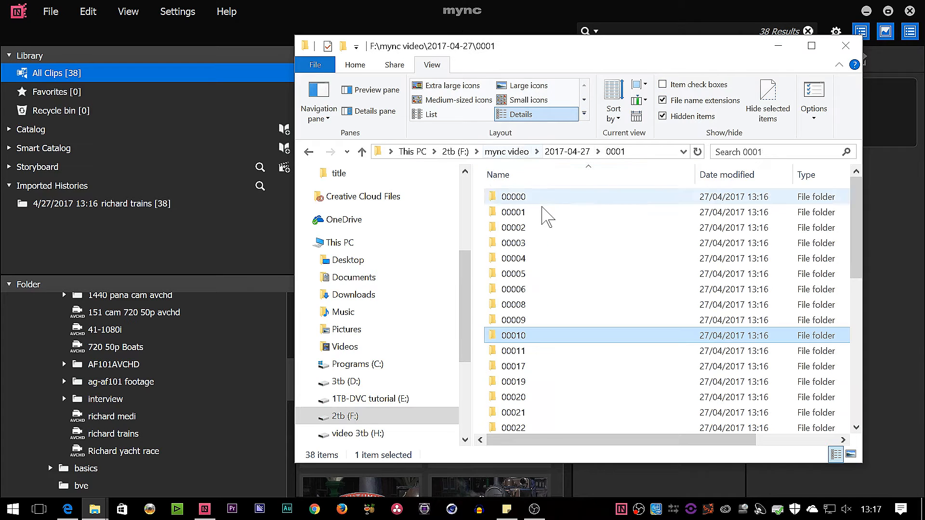
double_click(520, 401)
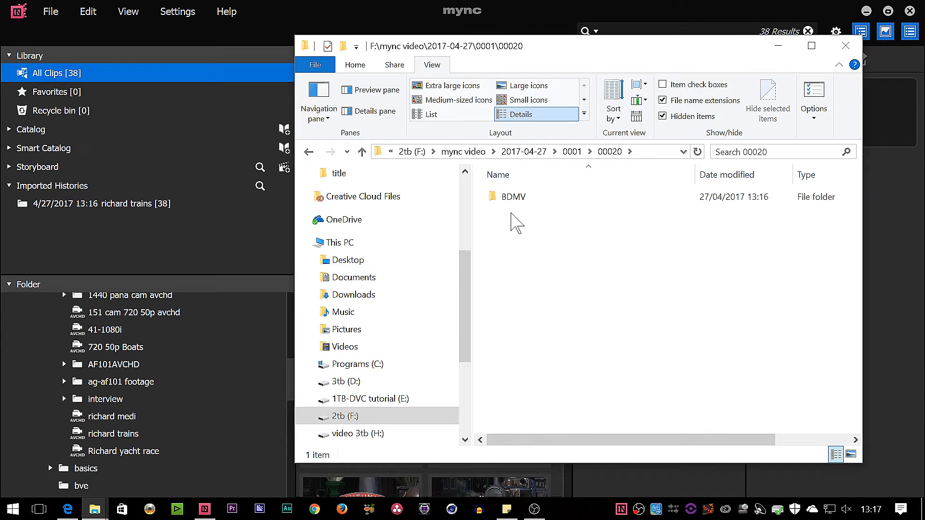
click(534, 154)
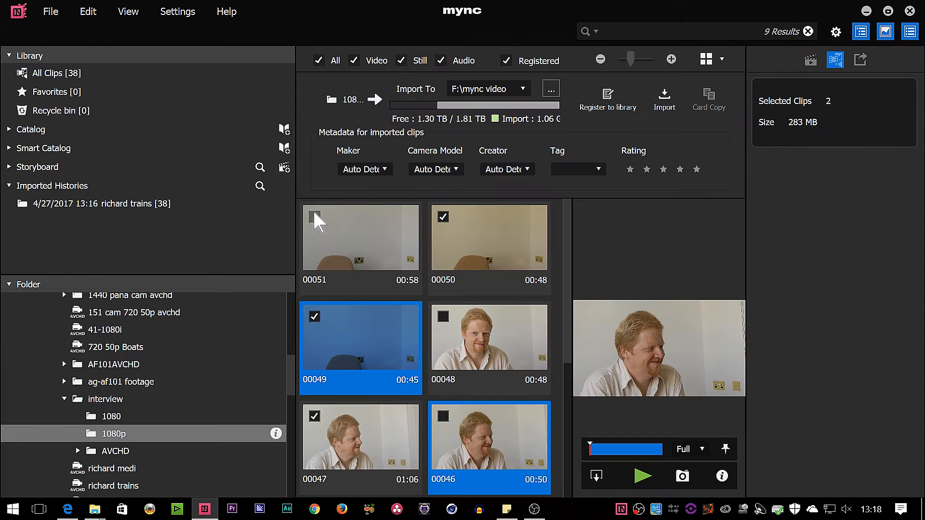
- Mark clips 00051, 00048 and 00046 of the interview 1080p folder for import and add clip 00049 to the selection
click(326, 236)
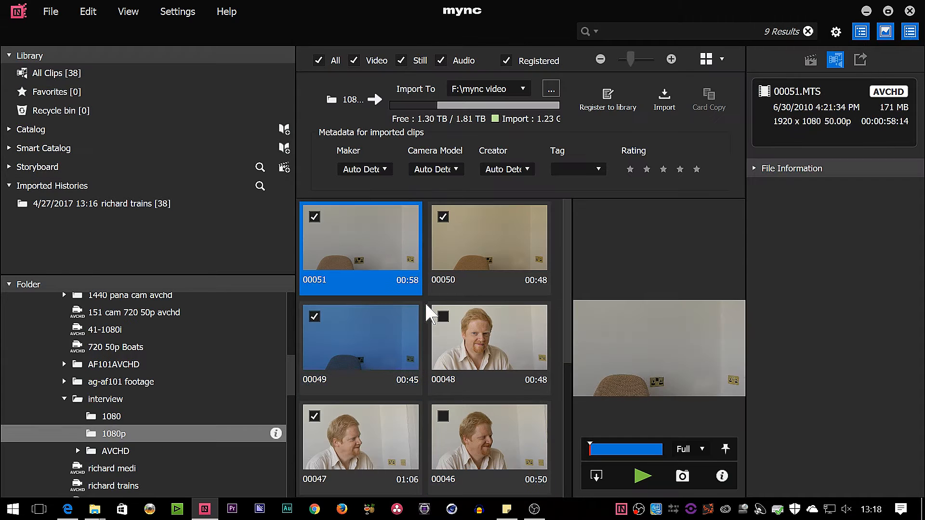
click(443, 317)
click(442, 415)
ctrl+click(357, 337)
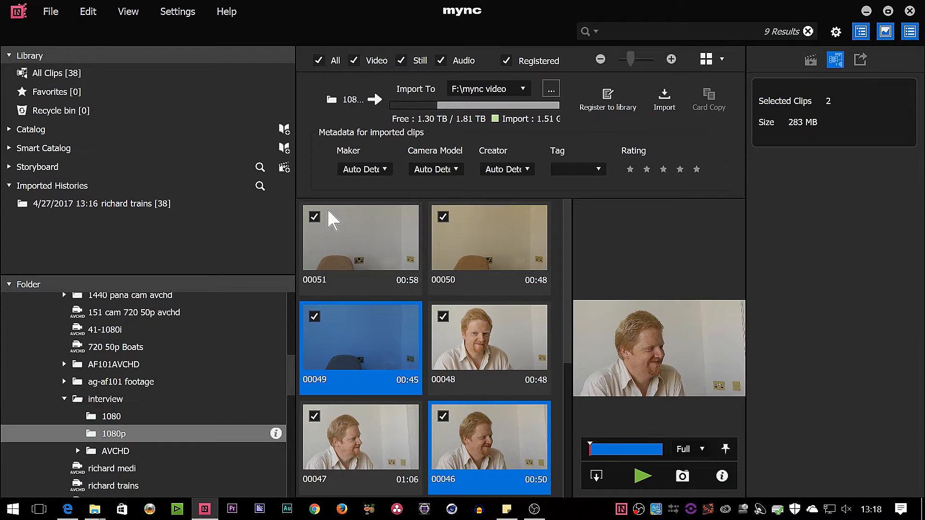
- Unmark clips 00051, 00050, 00048 and 00046 so they are excluded from the import
click(315, 217)
click(443, 217)
click(443, 317)
ctrl+click(382, 345)
click(443, 416)
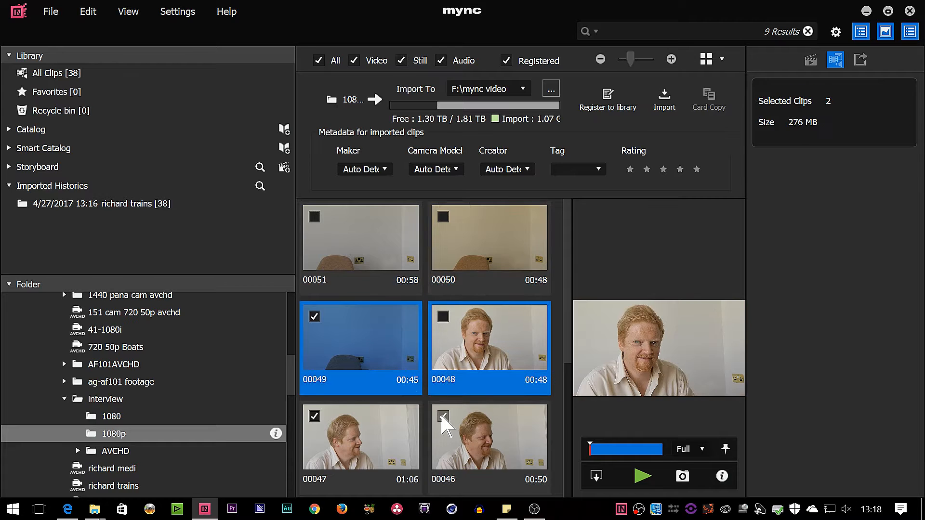
click(443, 415)
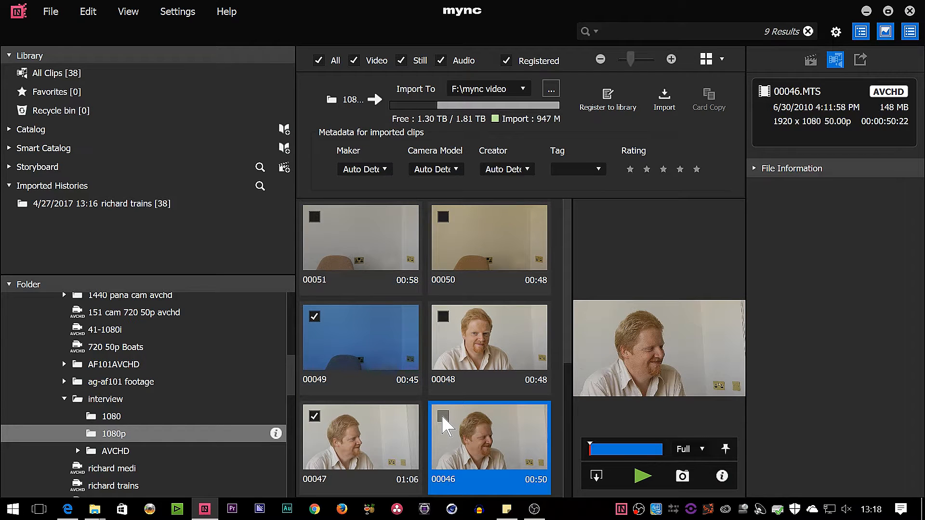
- Select clips 00049 and 00046 together and view the import and registration options for them
ctrl+click(362, 334)
right_click(363, 337)
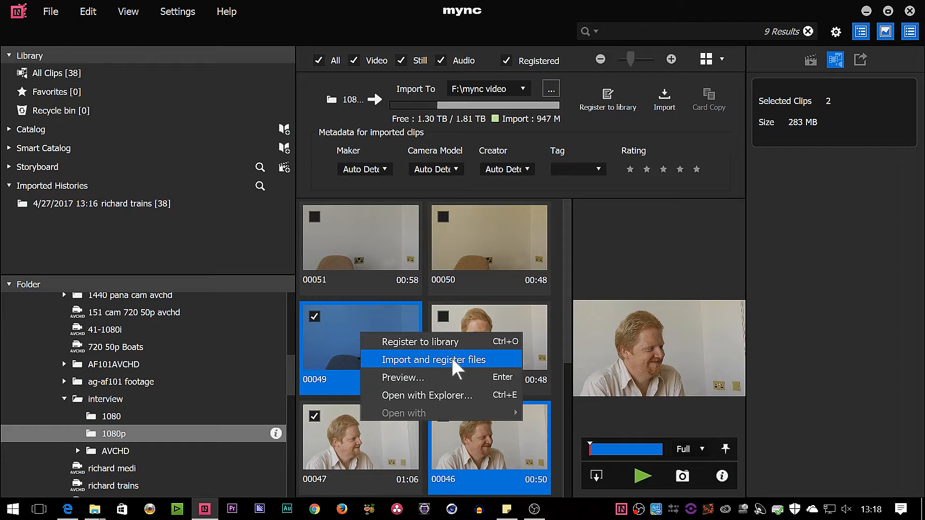
- Examine the library registration and import options available for the interview folder
click(111, 399)
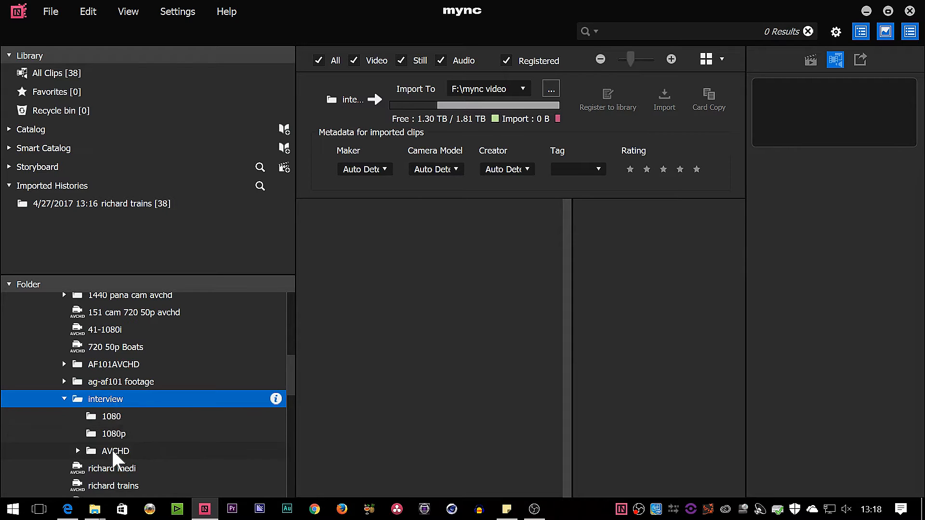
right_click(117, 395)
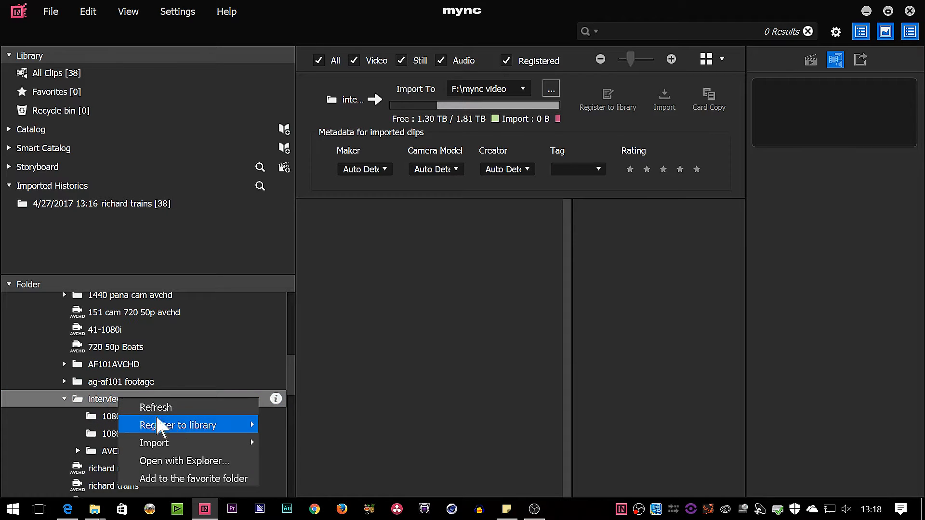
mouse_move(168, 428)
mouse_move(173, 447)
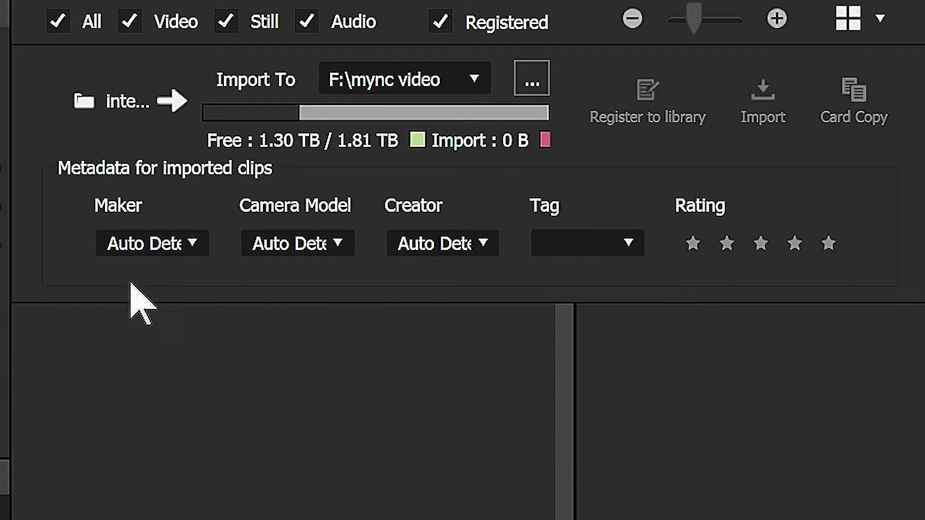
- Review the Maker choices and the Creator setting in the metadata for imported clips
click(192, 238)
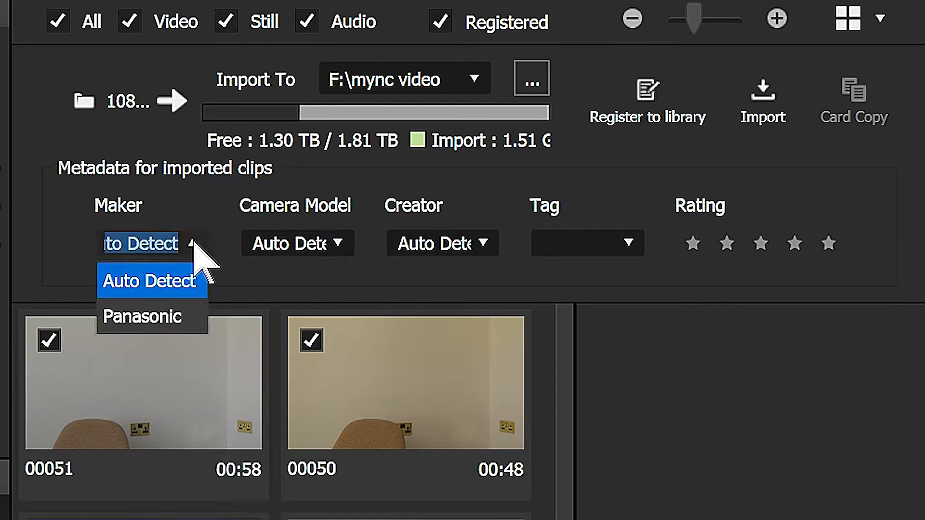
click(192, 239)
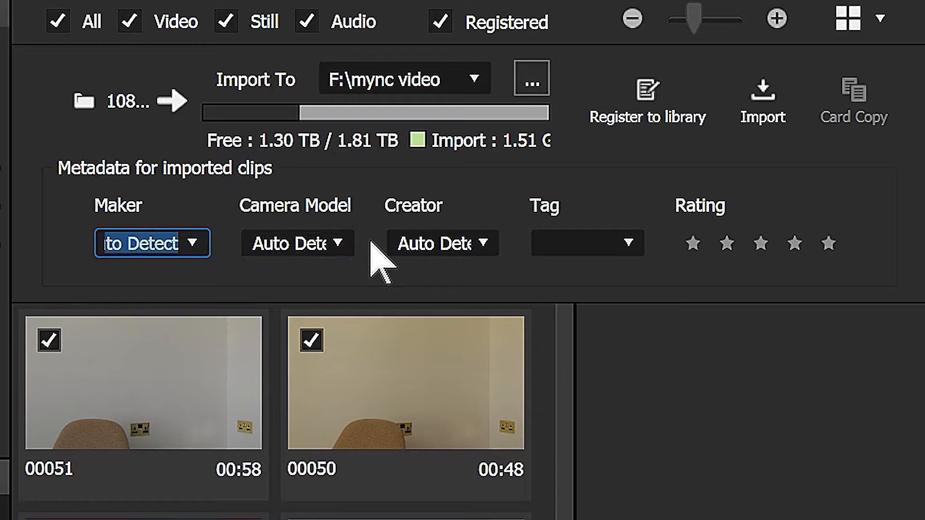
click(435, 240)
click(192, 244)
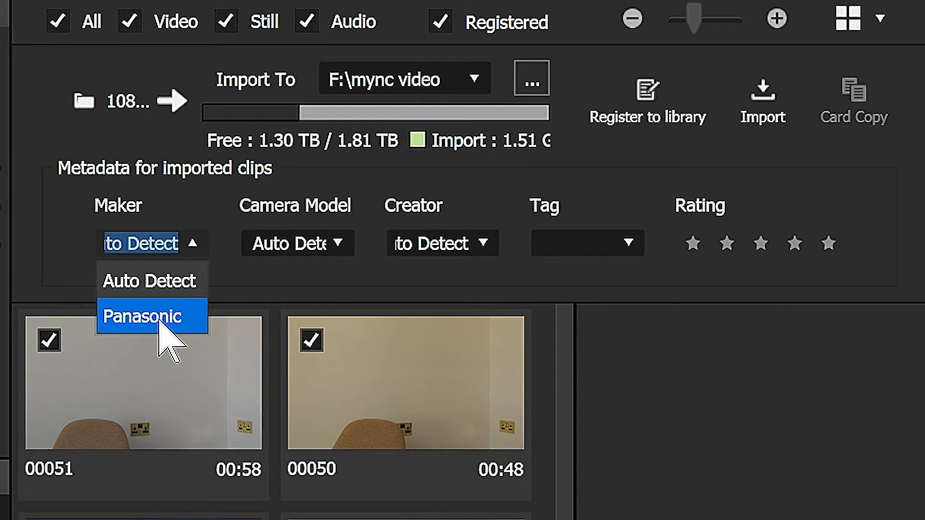
click(283, 280)
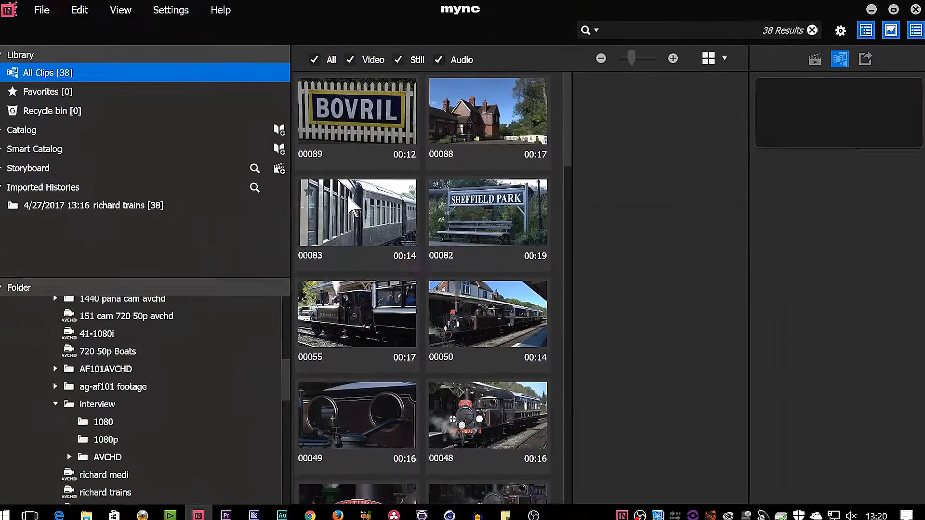
- Set the Maker of clip 00089, the Bovril sign, to Bovril in the library
click(176, 266)
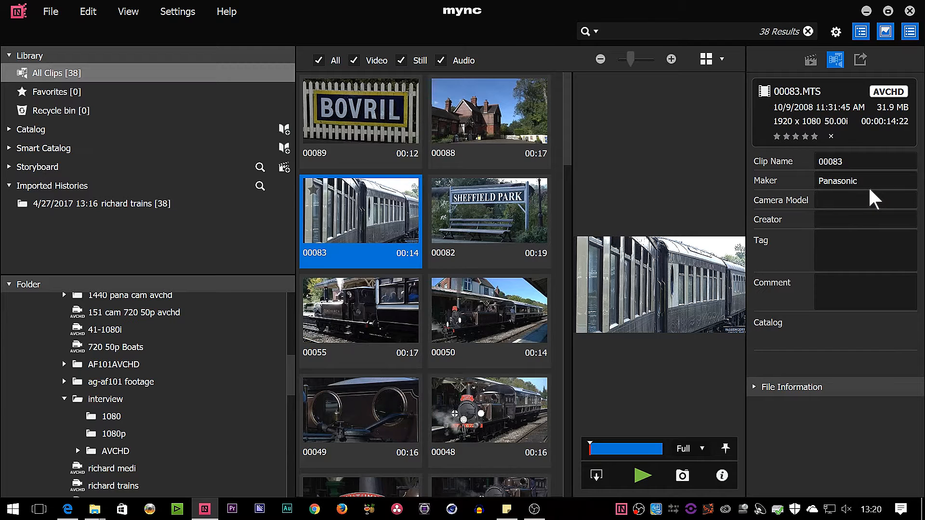
click(361, 127)
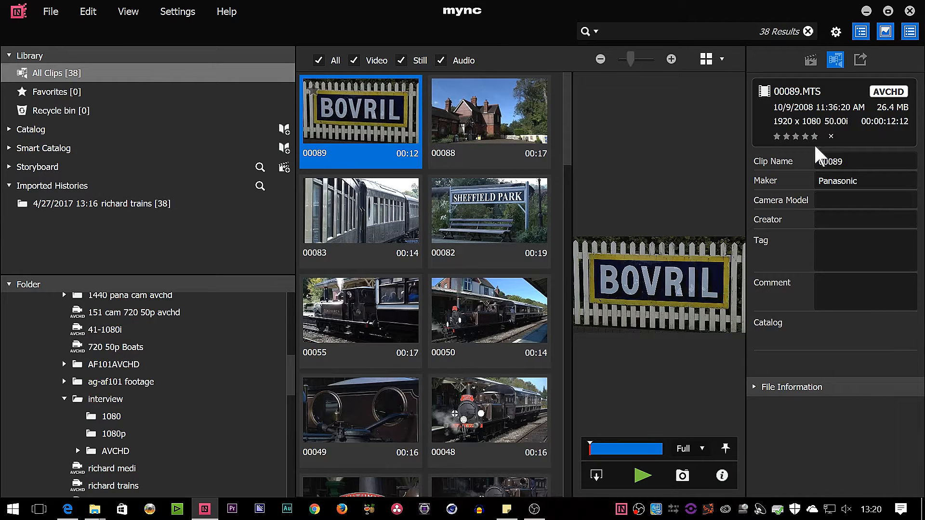
click(870, 182)
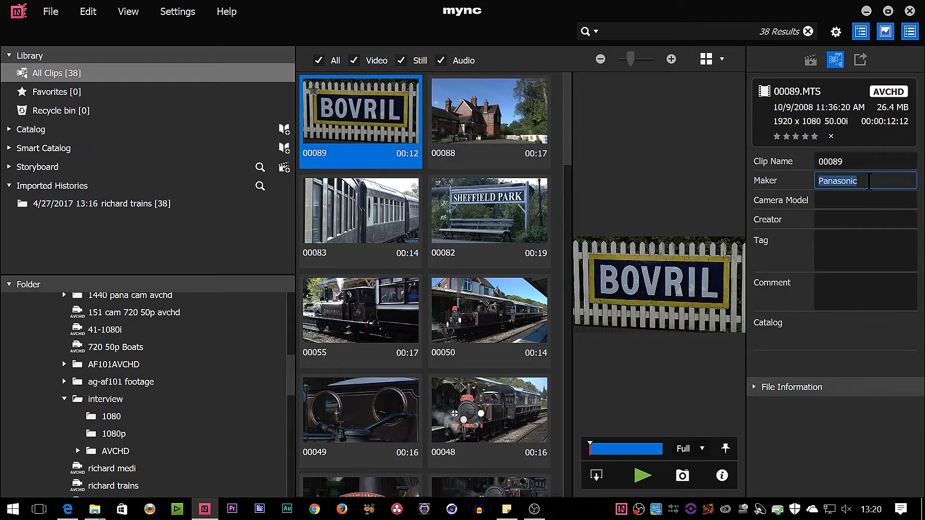
text(Bovril)
key(Return)
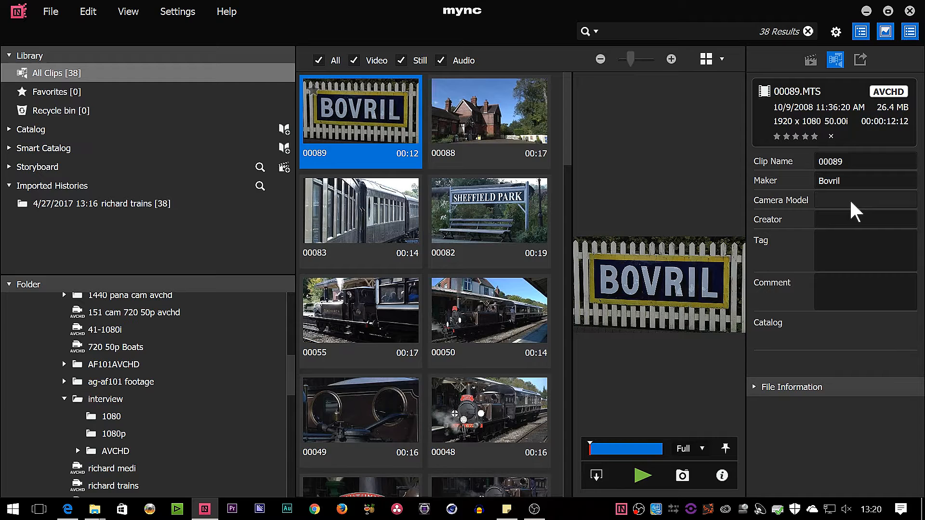
- Open the interview 1080p folder and review the Maker choices in the metadata for imported clips
click(112, 434)
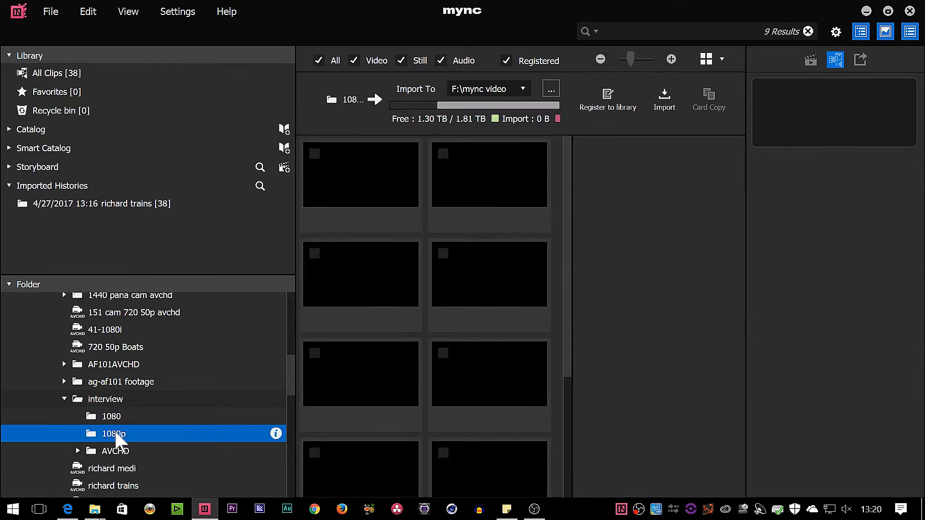
click(391, 256)
click(383, 169)
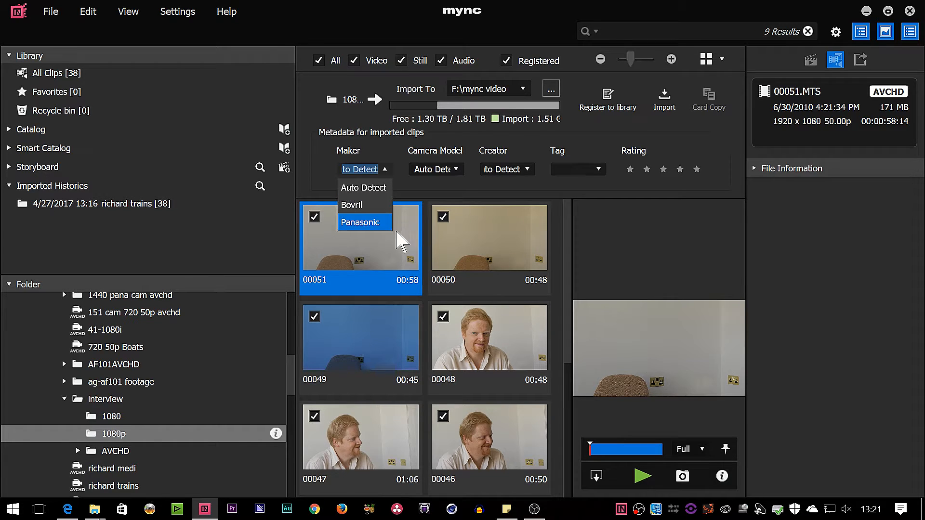
click(462, 167)
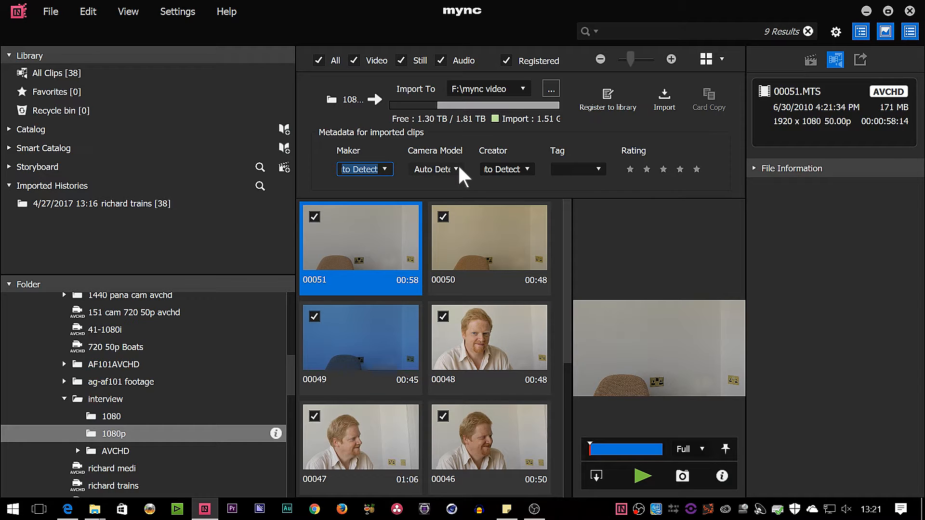
- Browse the AVCHD footage folders and examine the file information of clip 00051 in the interview 1080p folder
click(122, 379)
click(66, 381)
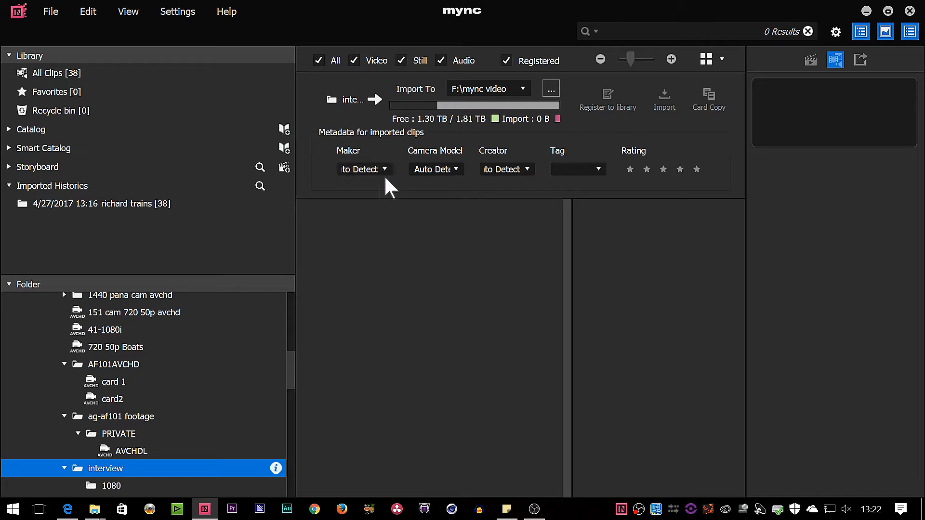
click(115, 480)
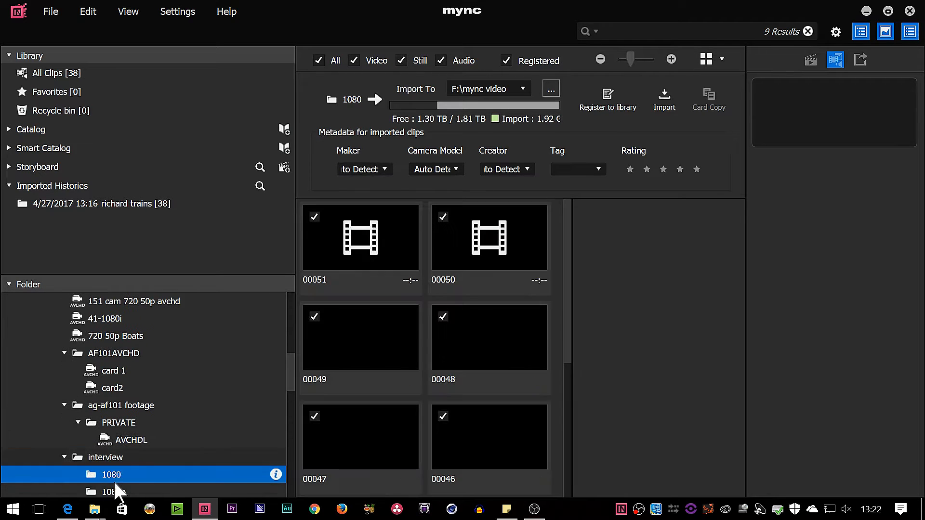
click(133, 491)
click(368, 249)
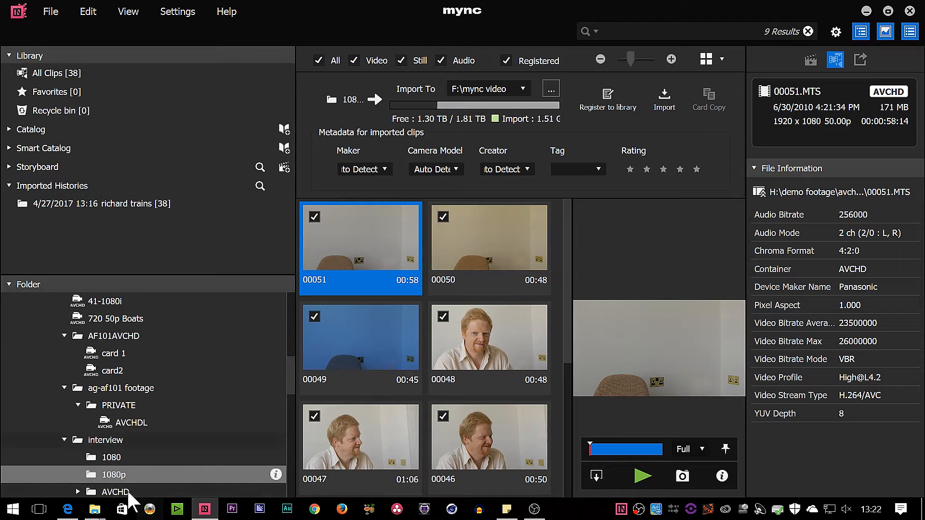
- Register the interview 1080p folder to the library, including its sub folders
right_click(124, 471)
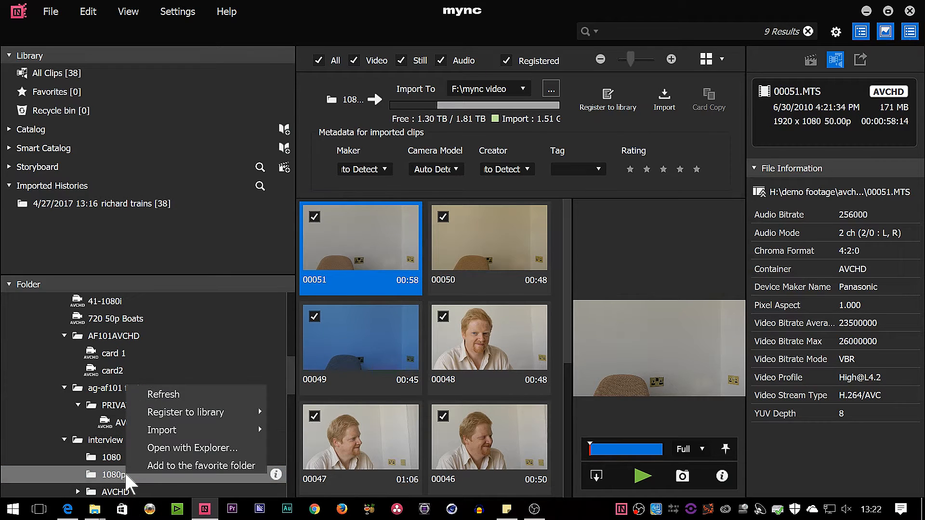
mouse_move(229, 412)
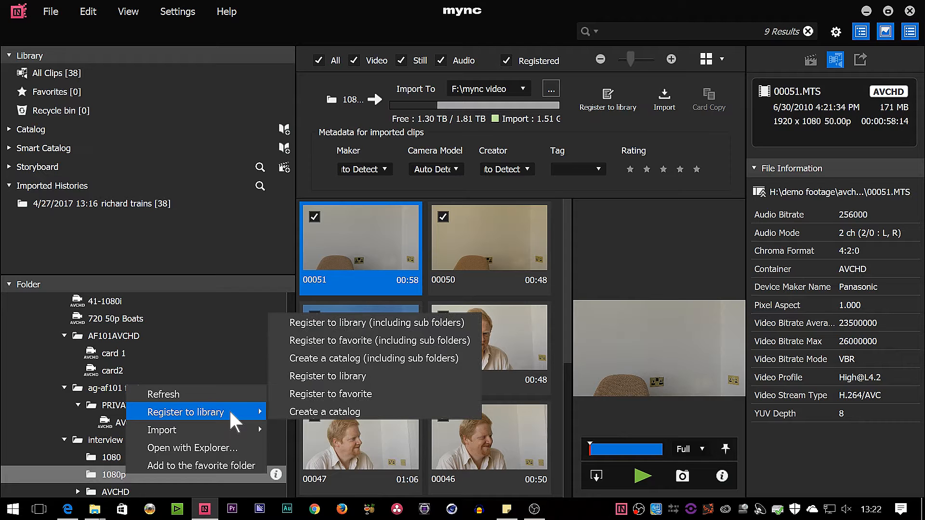
click(329, 323)
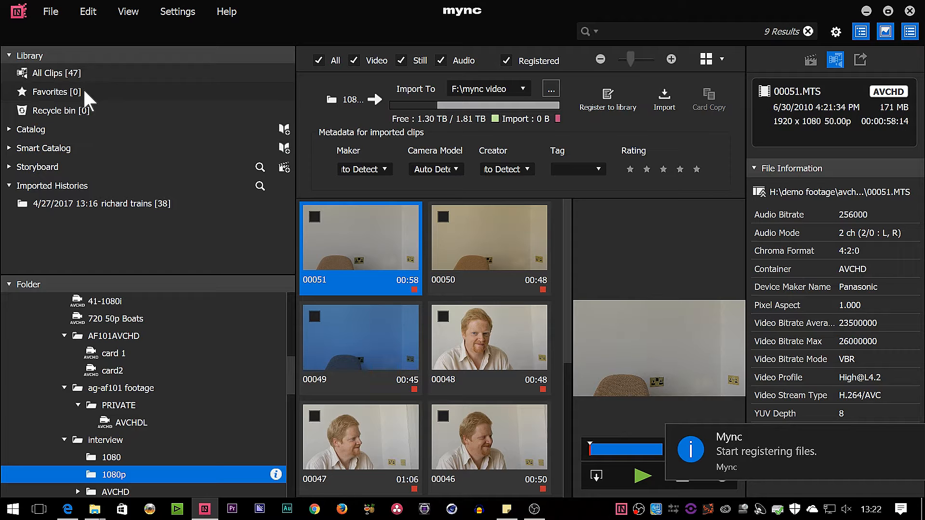
- Fill in library clip 00051's metadata with Camera Model 151, Creator dvc and Tag interview
click(61, 75)
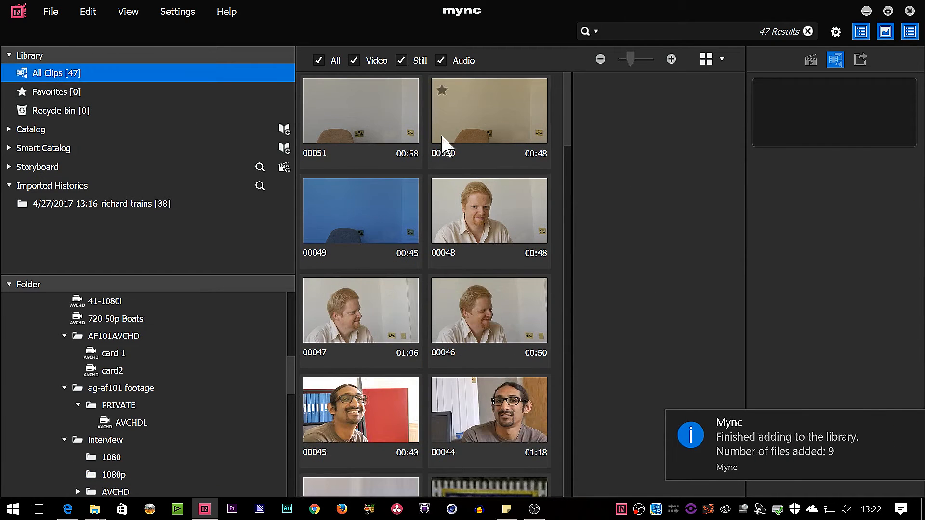
click(380, 150)
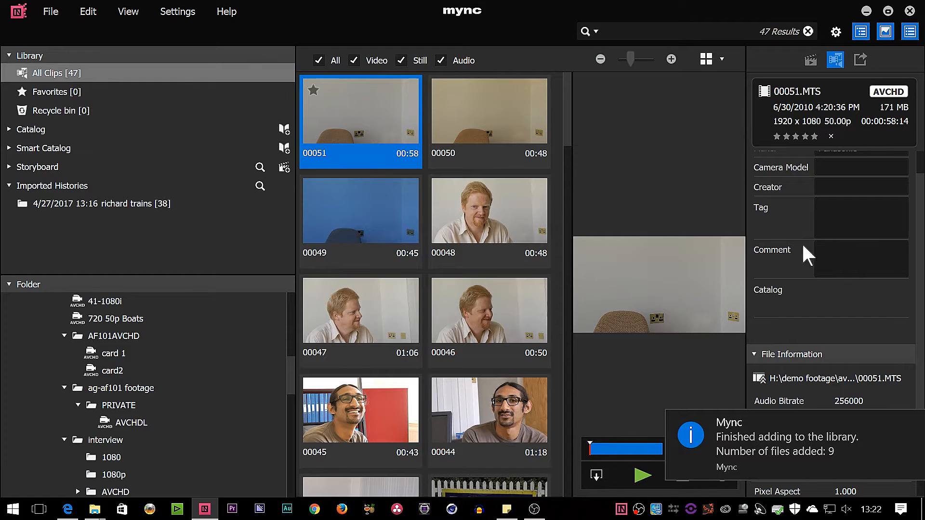
scroll(921, 163, up, 1)
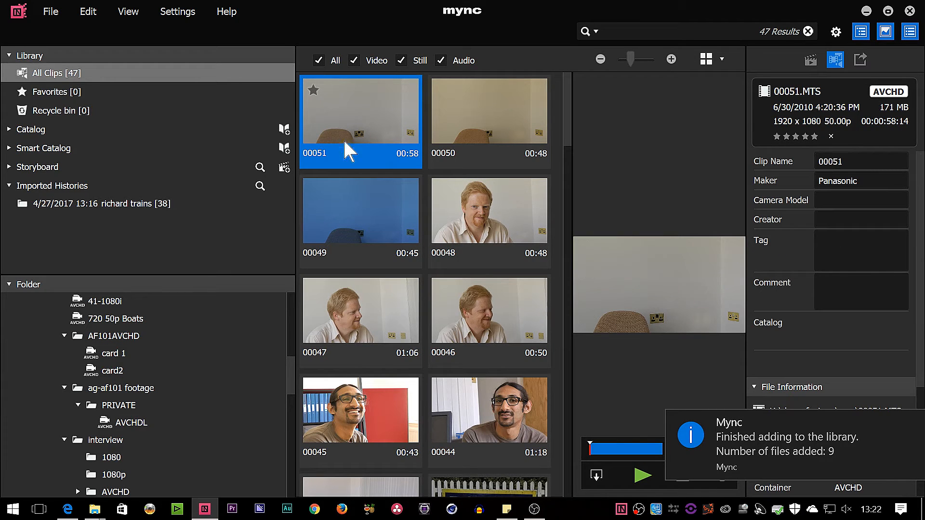
click(843, 209)
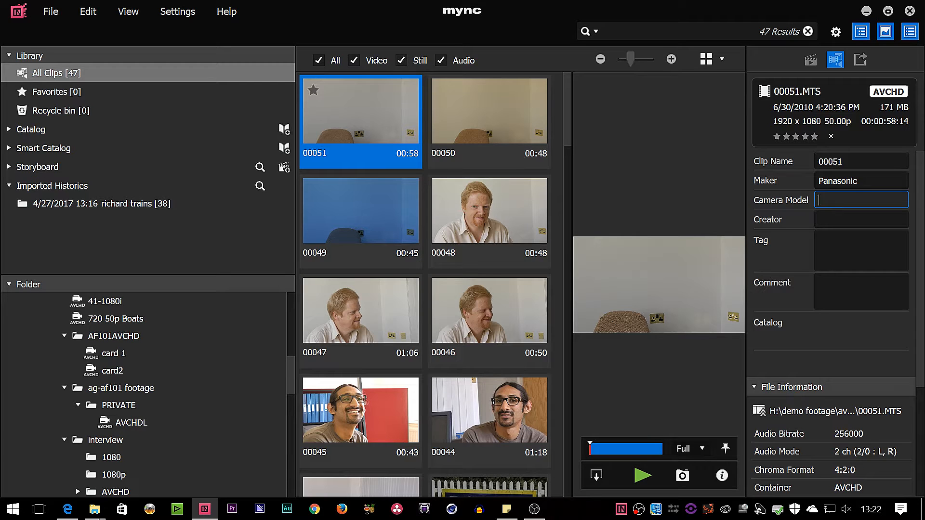
text(151)
key(Tab)
text(dvc)
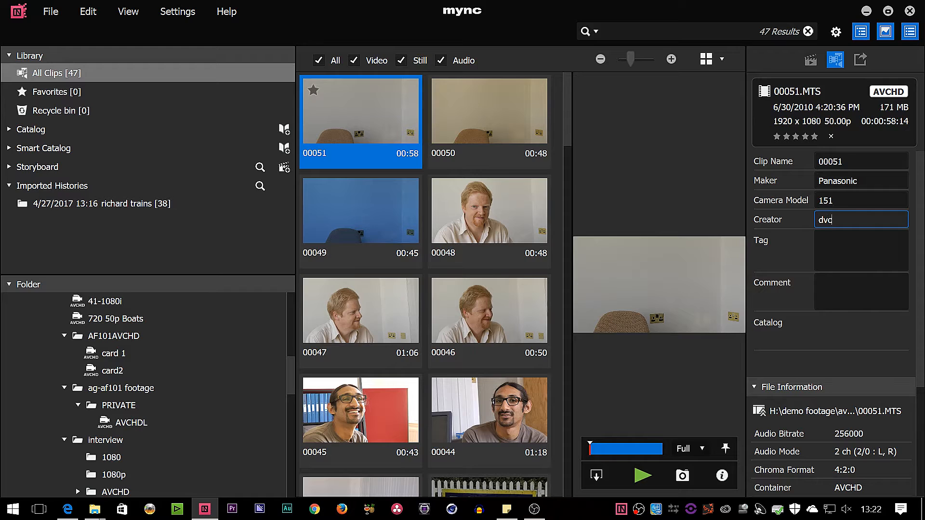
click(853, 243)
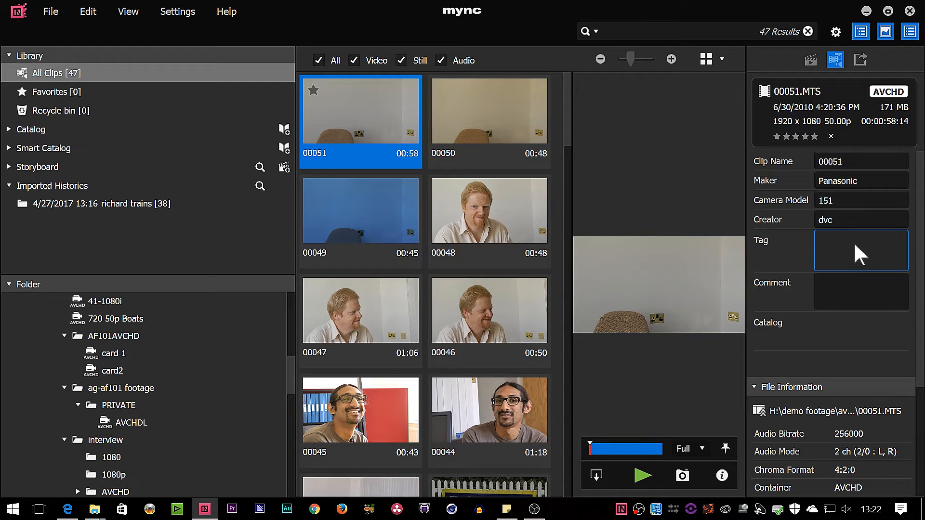
text(interview)
key(Return)
- Return to the interview 1080p folder and review the Maker, Camera Model and Creator choices for imported clips
click(107, 475)
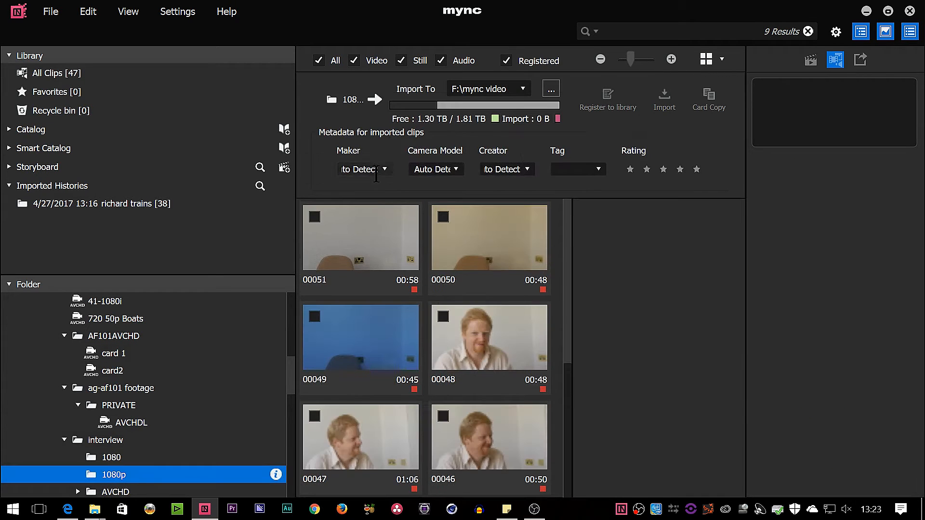
click(386, 169)
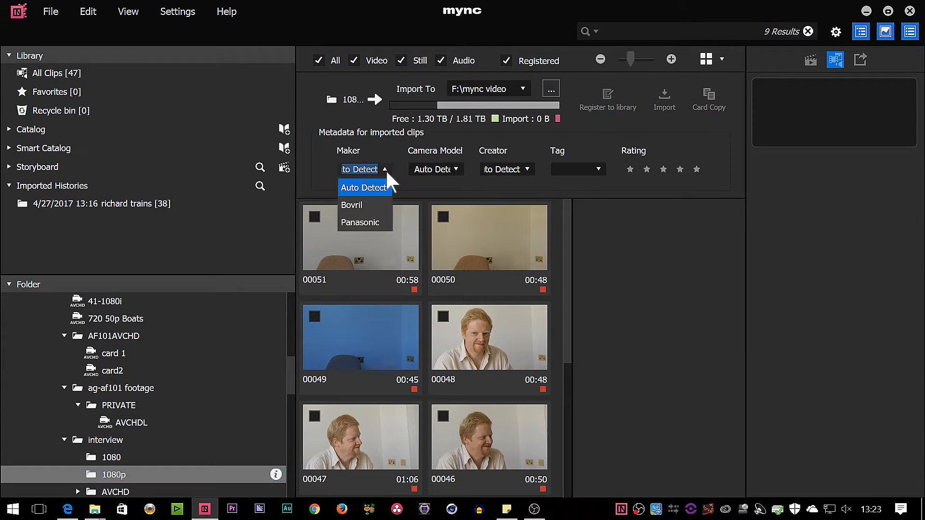
click(451, 169)
click(455, 167)
click(510, 170)
click(522, 167)
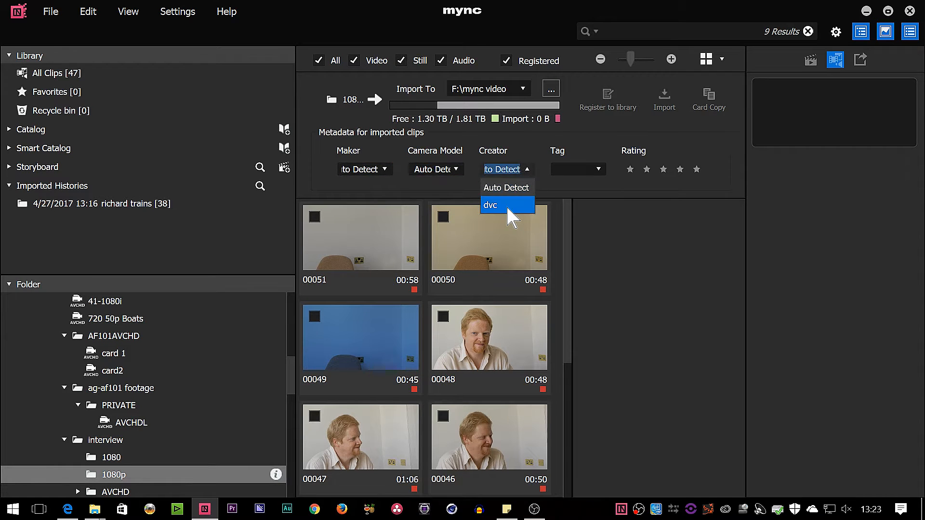
click(554, 169)
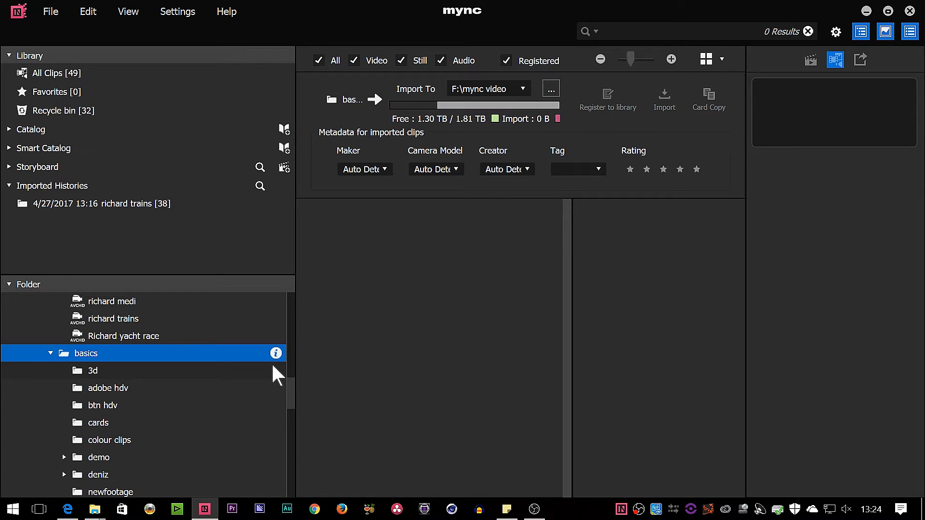
- Examine the clips in the subfolders of the basics folder, including adobe hdv, cards, deniz, planes and 3d
mouse_move(291, 387)
mouse_down()
mouse_move(294, 404)
mouse_move(294, 385)
mouse_up()
click(108, 377)
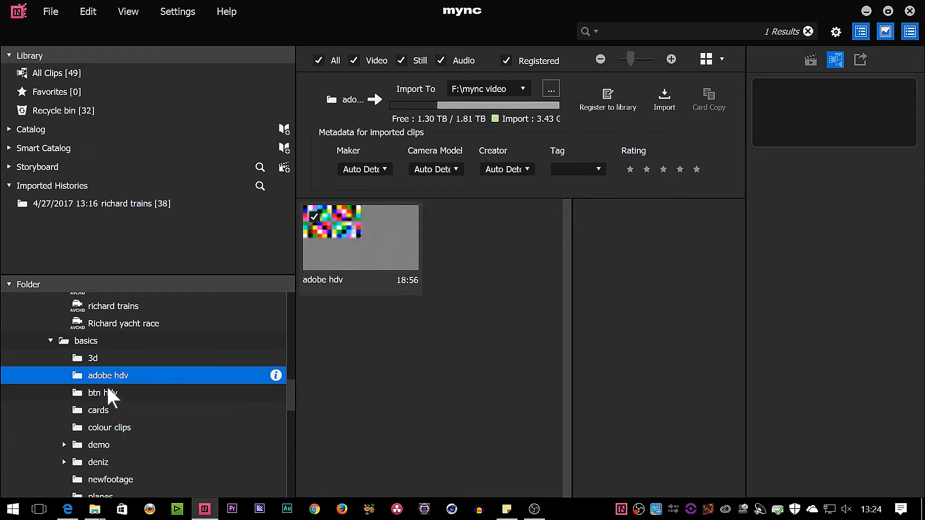
click(107, 392)
click(100, 407)
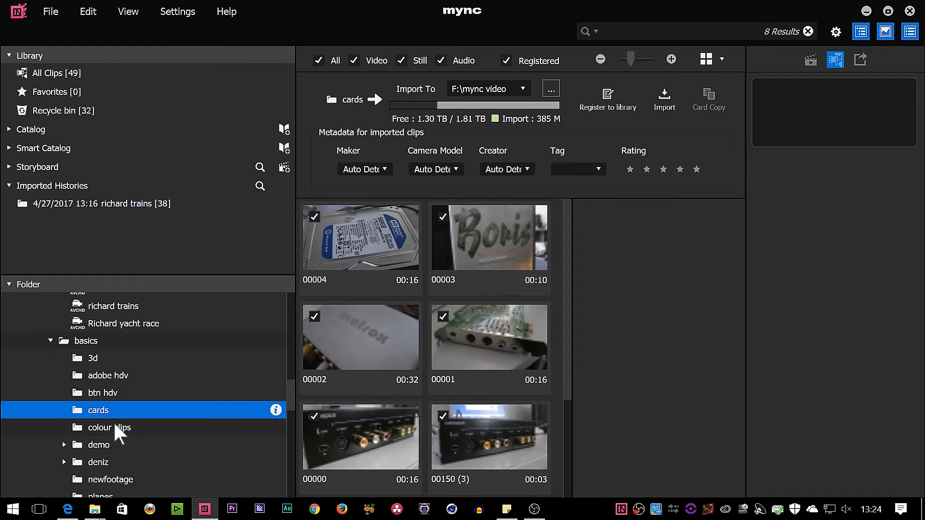
click(114, 424)
click(101, 445)
click(96, 464)
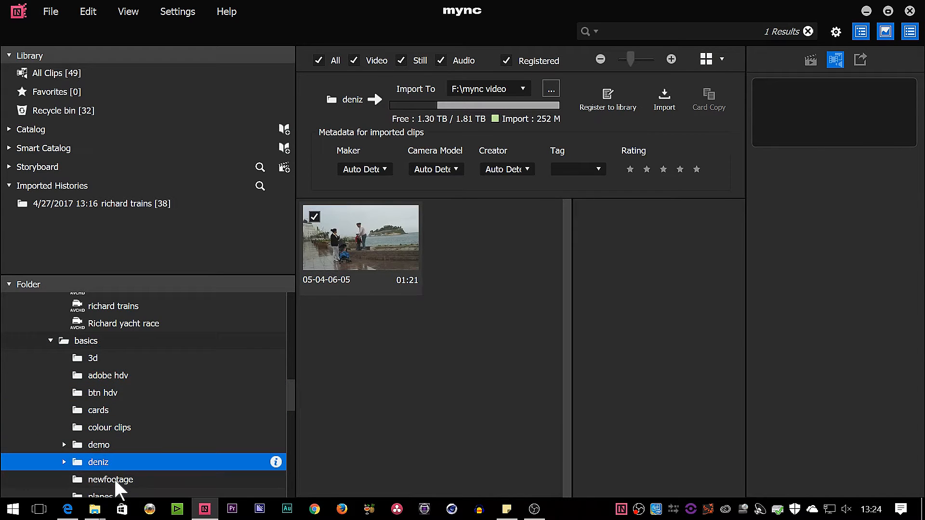
click(113, 478)
click(106, 496)
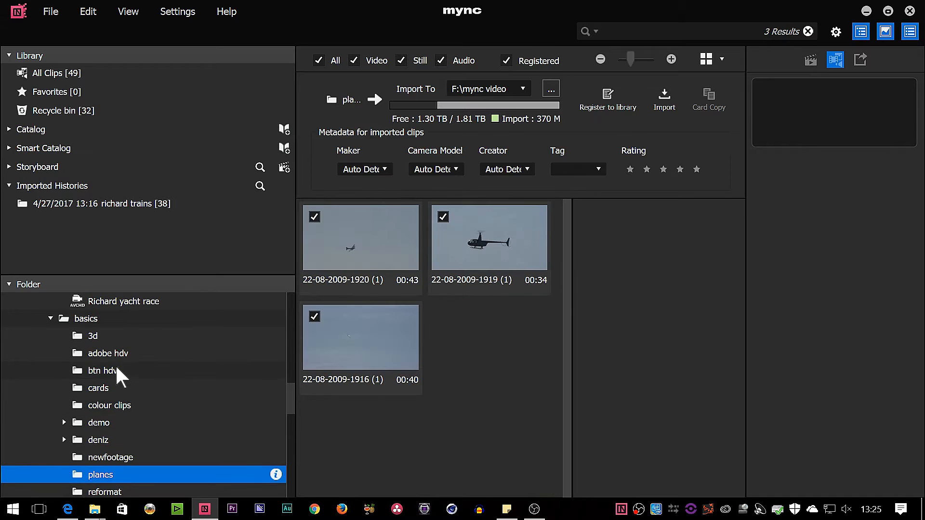
click(93, 334)
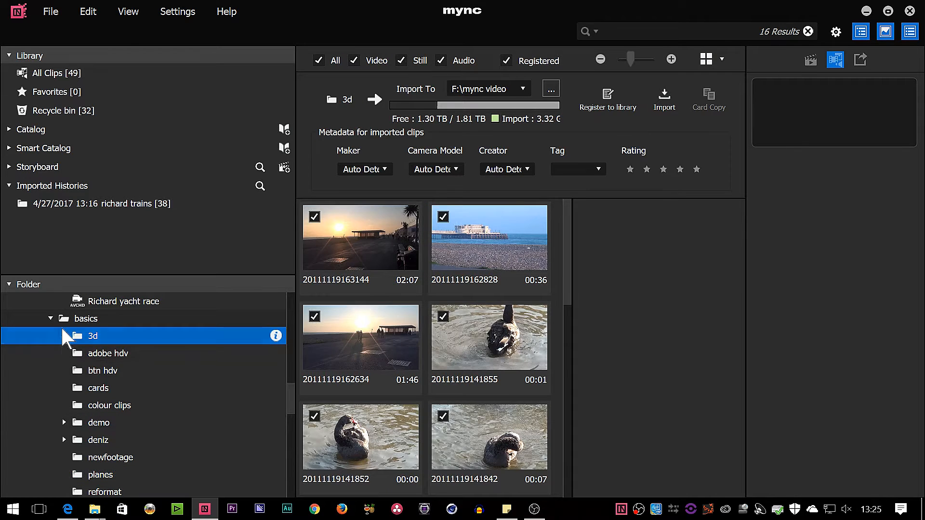
click(88, 316)
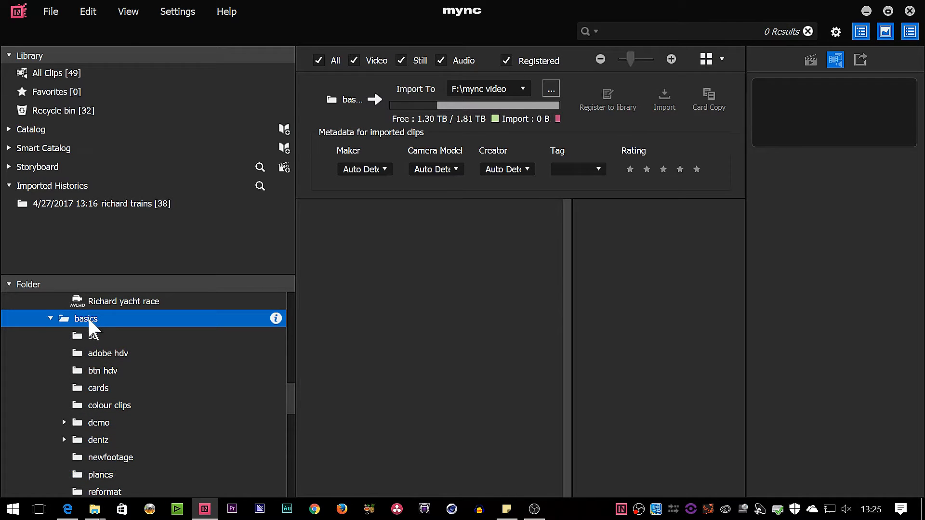
scroll(144, 429, down, 2)
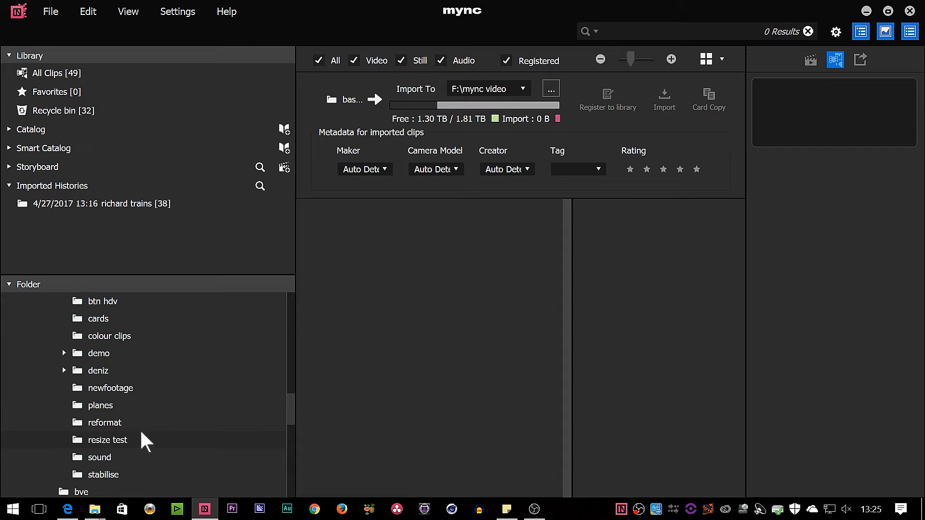
scroll(142, 432, up, 2)
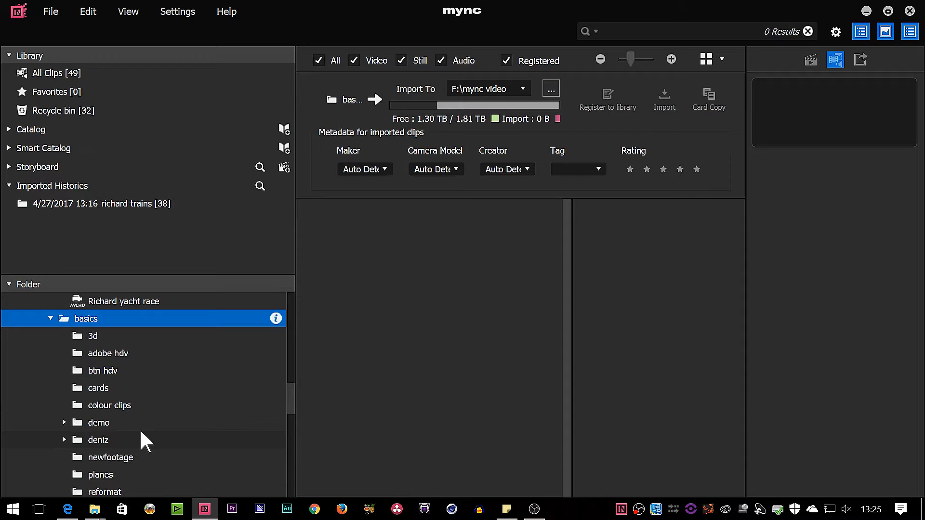
right_click(92, 316)
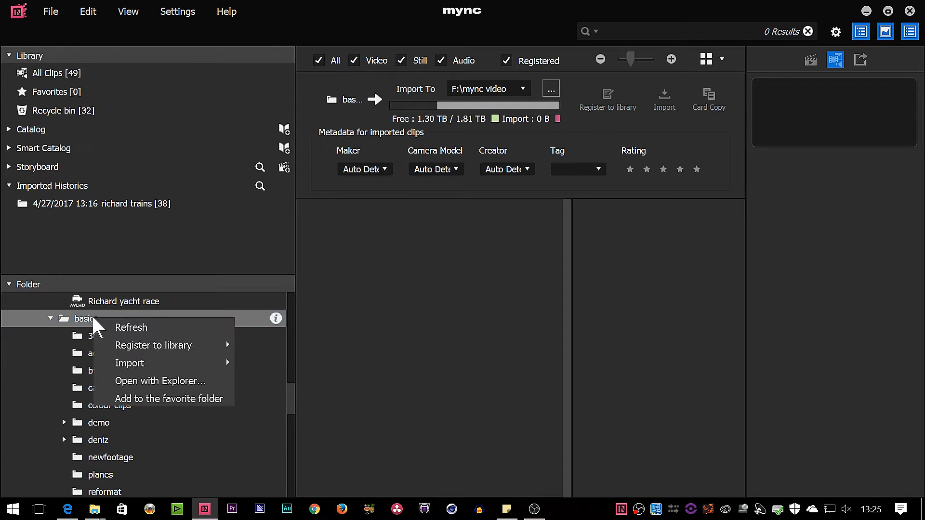
mouse_move(129, 352)
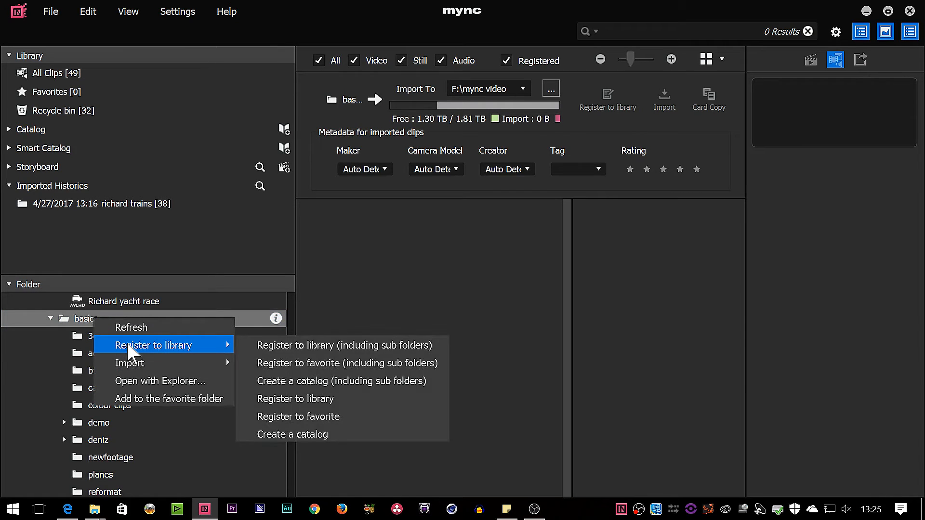
click(83, 320)
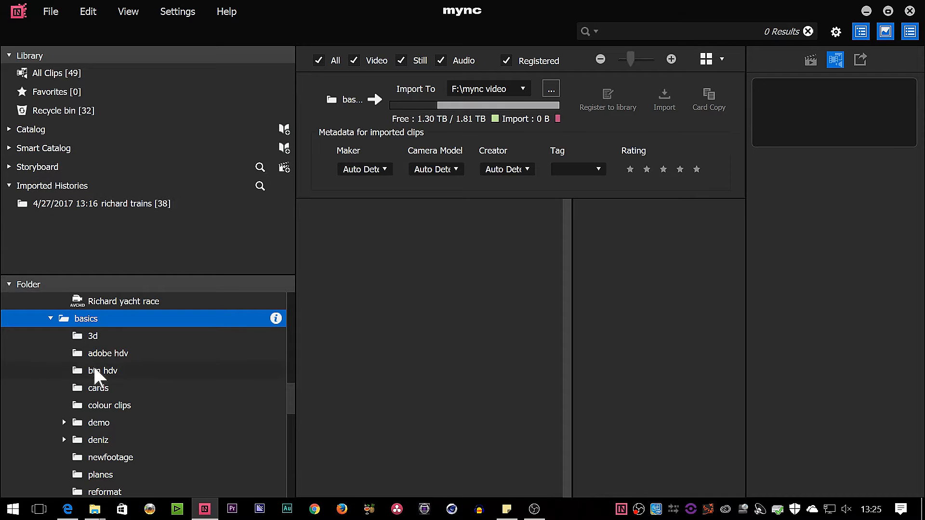
- Create a catalog from the basics folder, including its sub folders
right_click(85, 318)
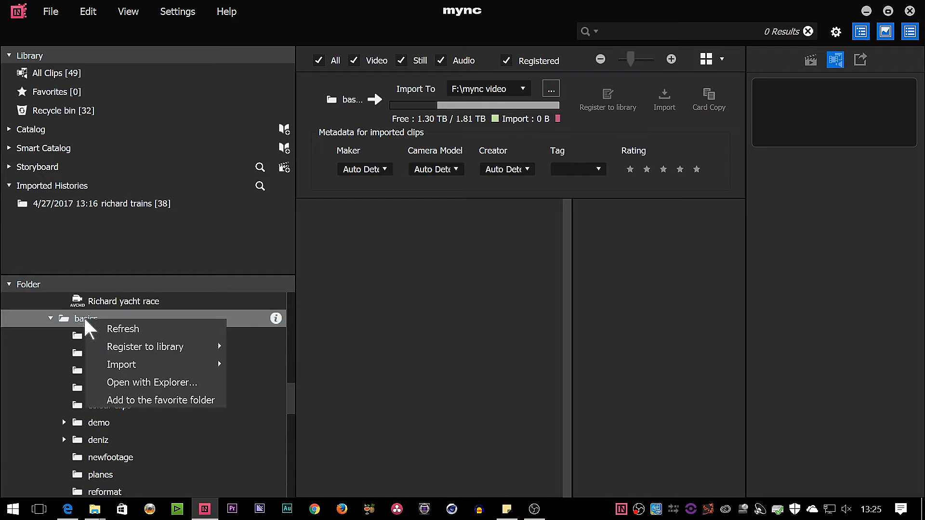
mouse_move(100, 346)
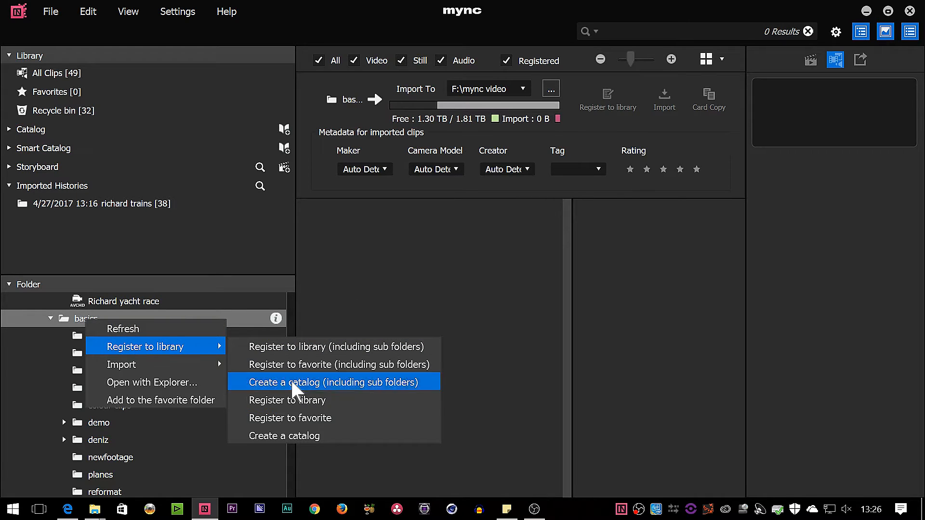
click(369, 383)
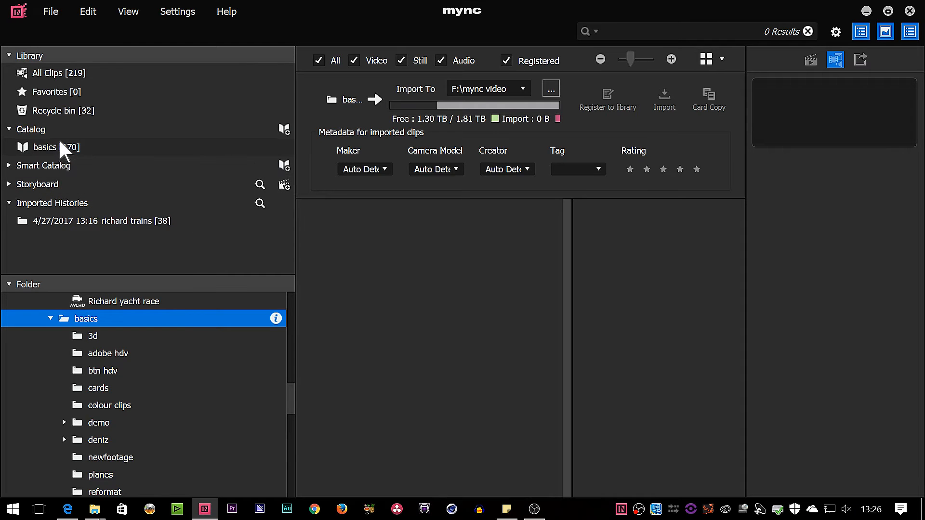
- Compare the clips listed under All Clips with those in the basics catalog
click(58, 73)
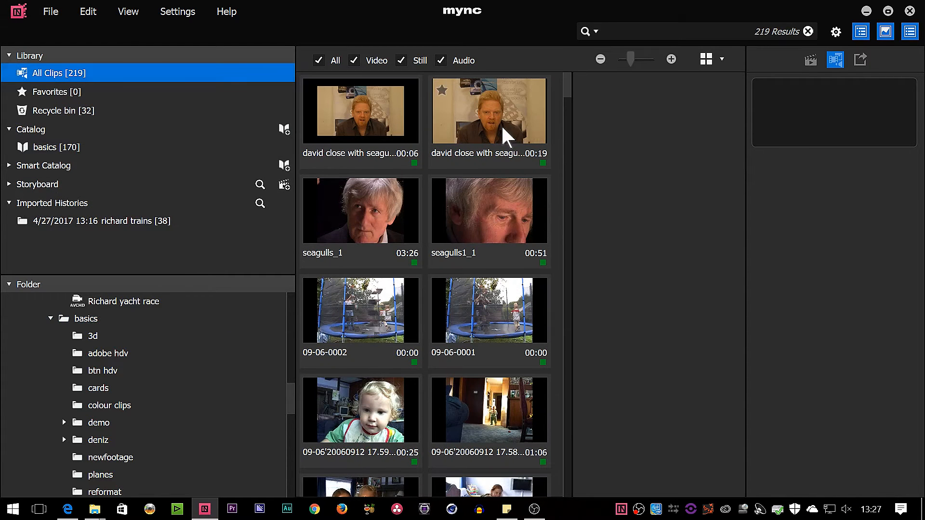
drag(568, 88, 570, 185)
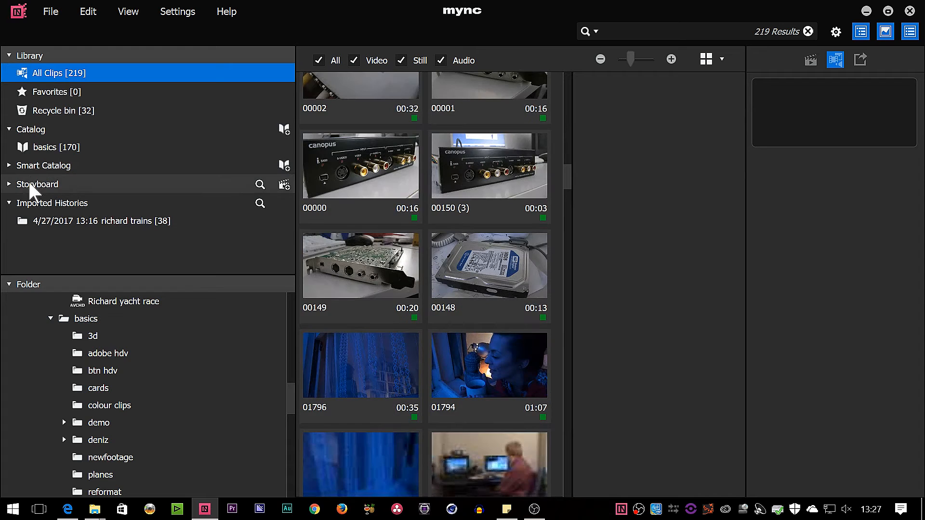
click(53, 146)
mouse_move(568, 199)
mouse_down()
mouse_move(571, 220)
mouse_move(569, 190)
mouse_up()
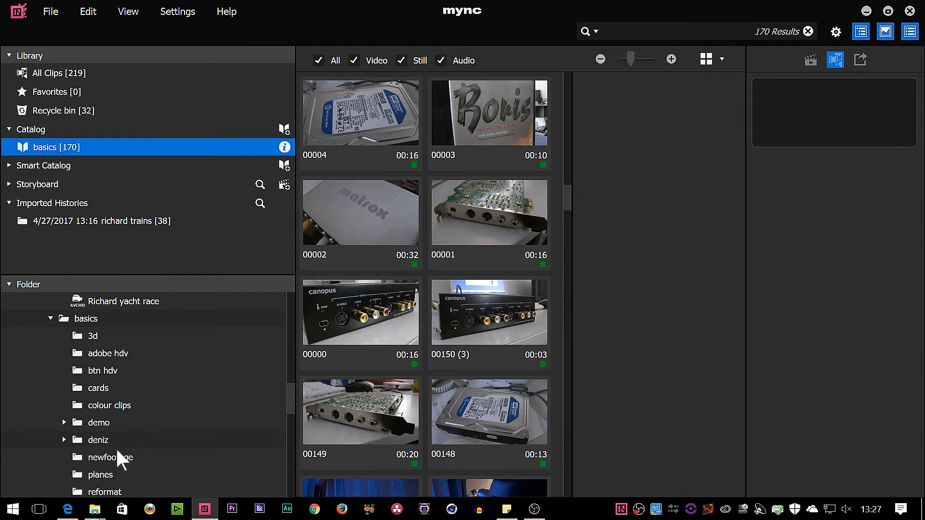
click(65, 71)
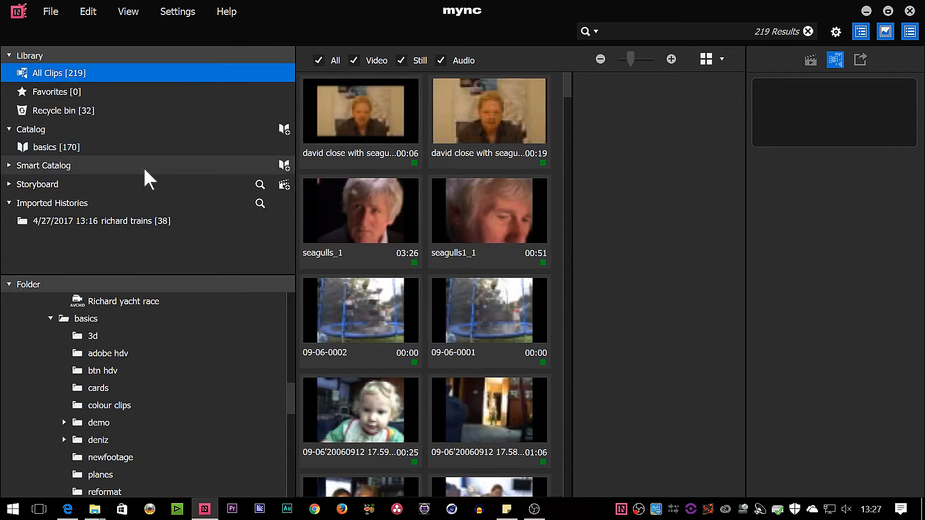
click(61, 146)
click(489, 114)
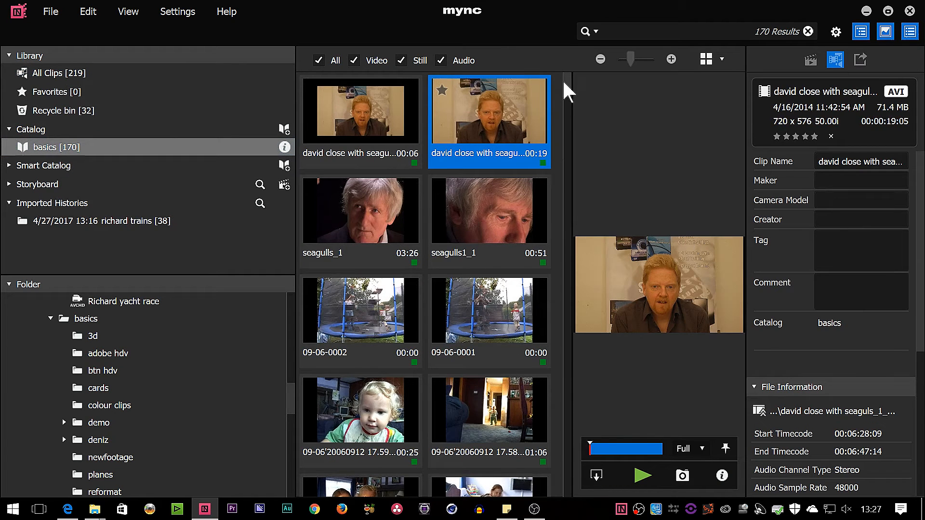
drag(564, 81, 568, 110)
click(501, 338)
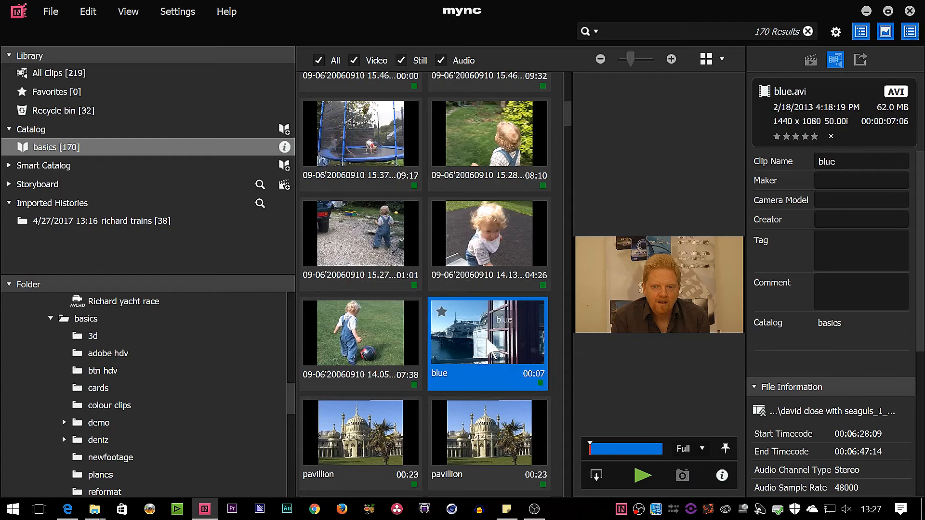
scroll(565, 155, down, 5)
click(501, 332)
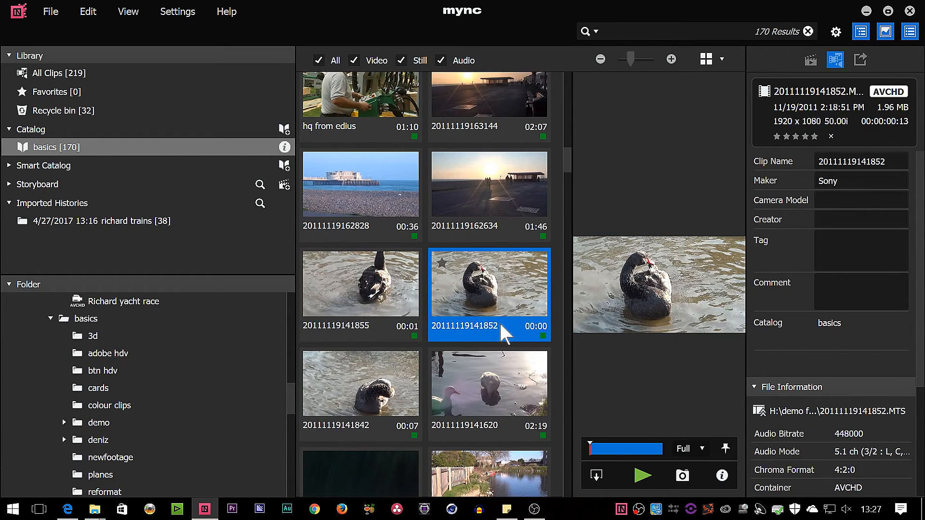
scroll(569, 159, down, 8)
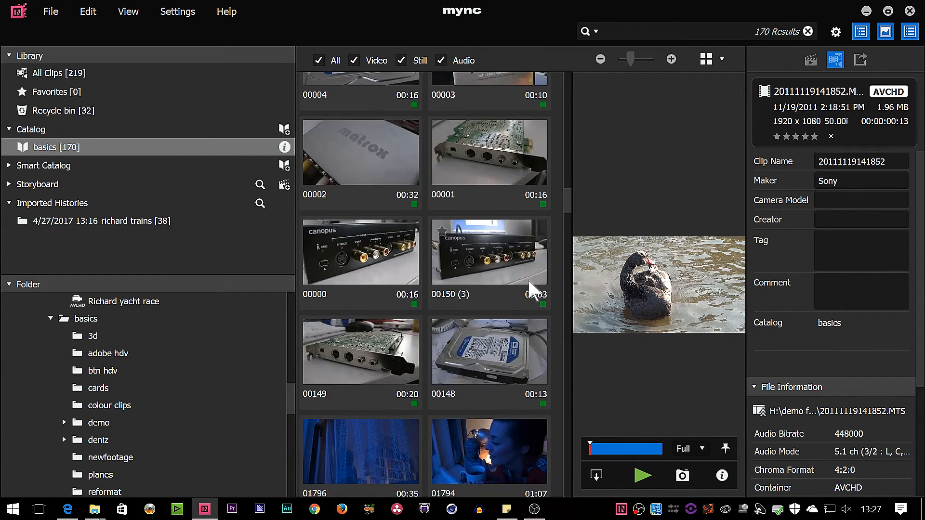
click(528, 278)
click(495, 356)
click(469, 259)
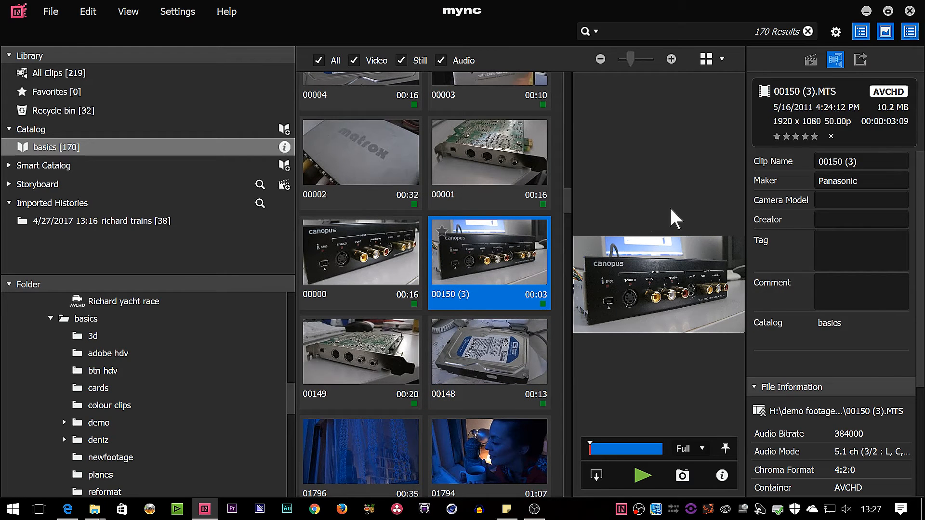
drag(568, 201, 569, 172)
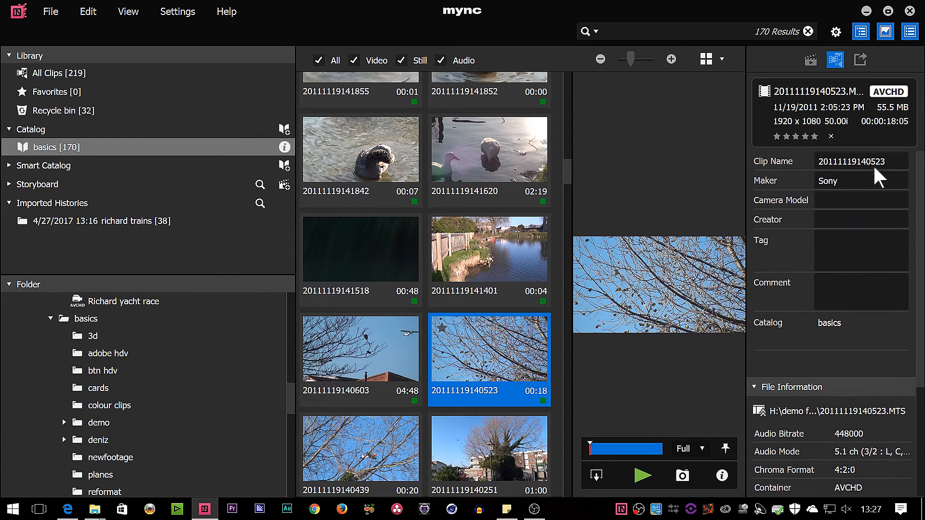
scroll(851, 339, down, 3)
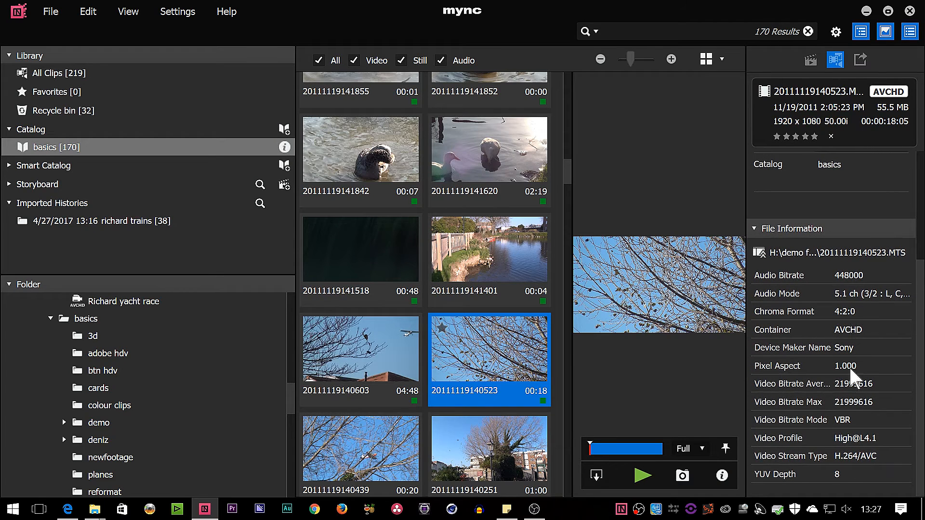
scroll(863, 415, up, 3)
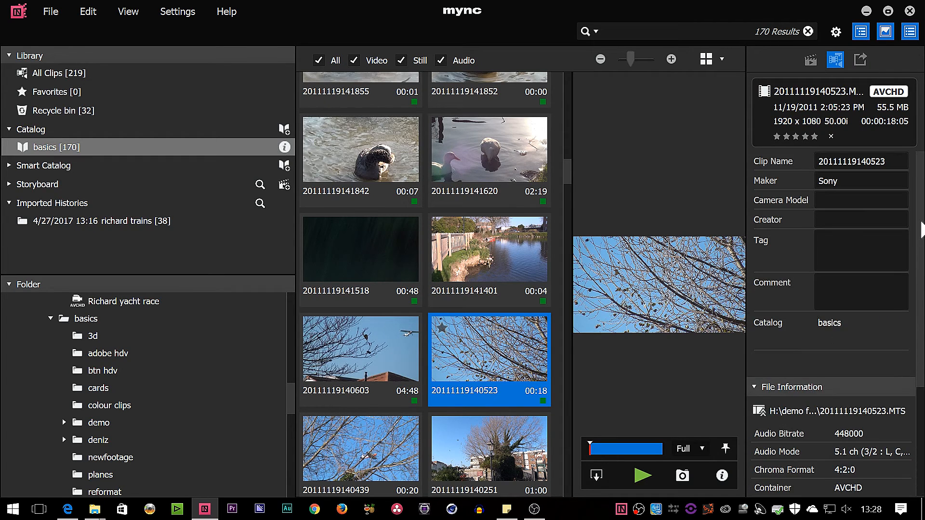
click(52, 73)
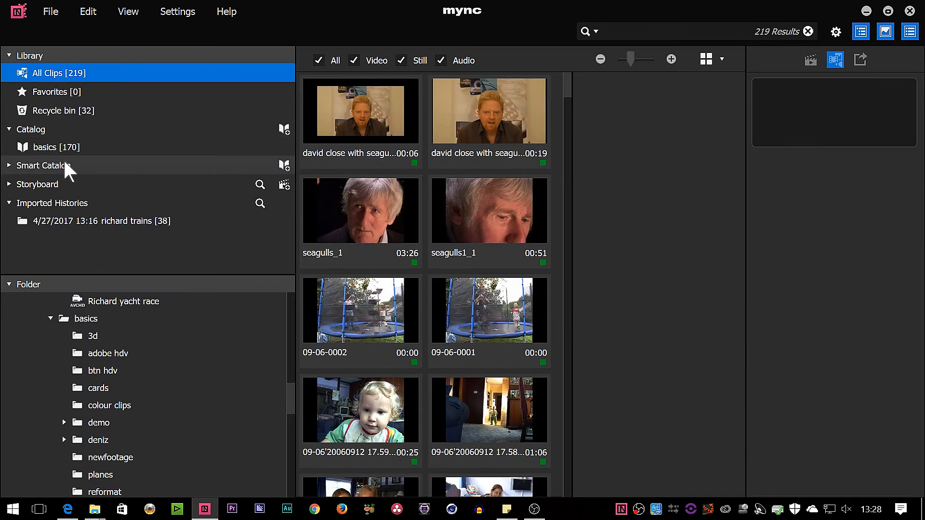
- Open the shared properties of the four air show clips in the basics catalog and set their Maker to Panasonic
click(57, 147)
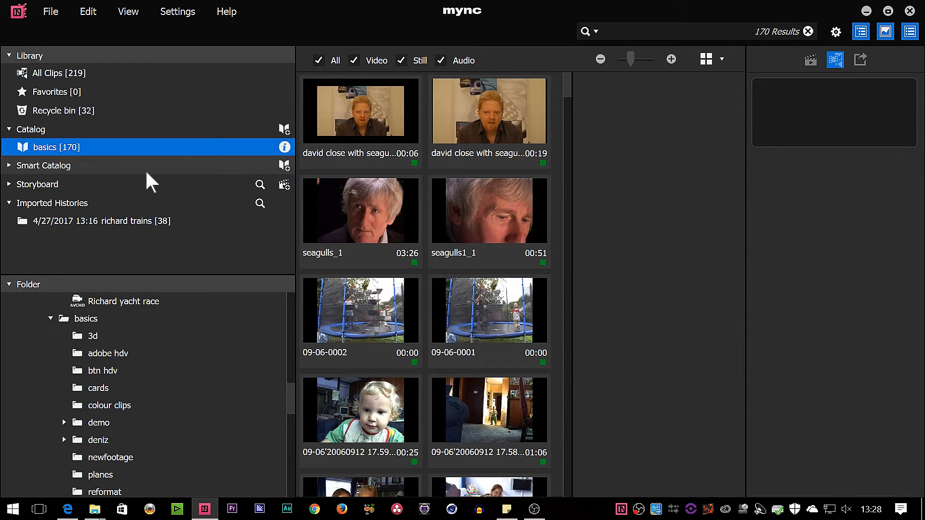
scroll(490, 345, down, 3)
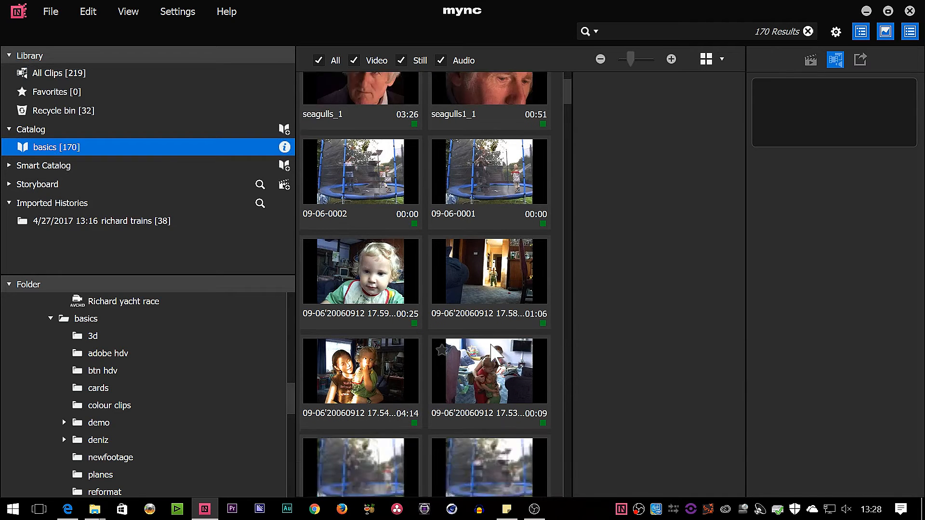
scroll(494, 352, down, 10)
click(382, 213)
shift+click(493, 285)
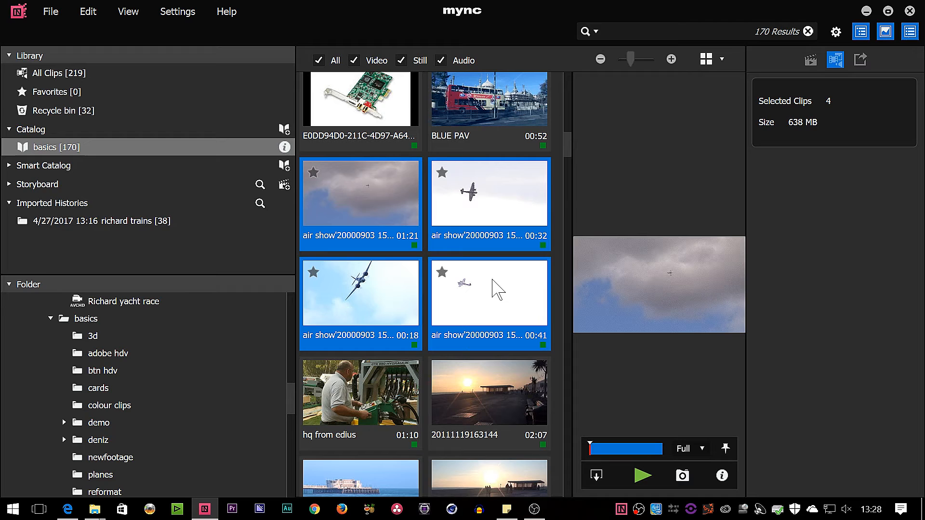
right_click(498, 286)
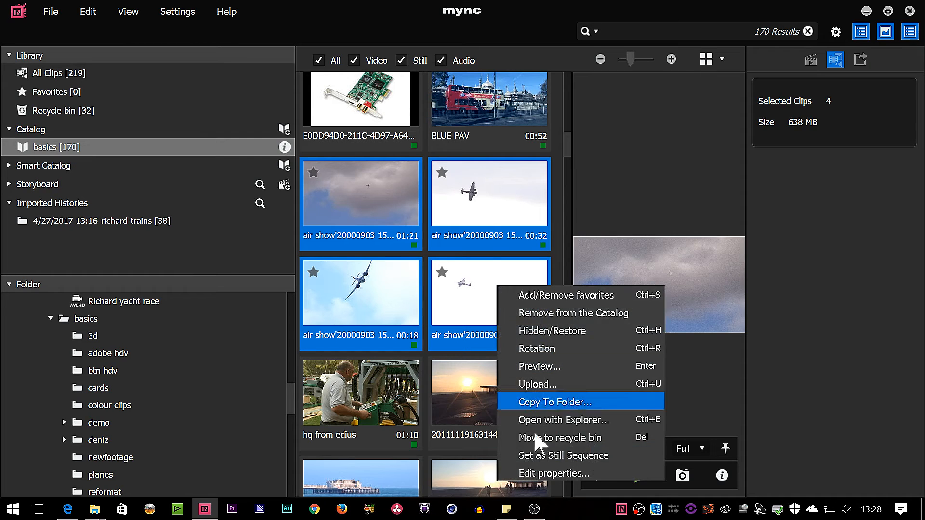
click(549, 474)
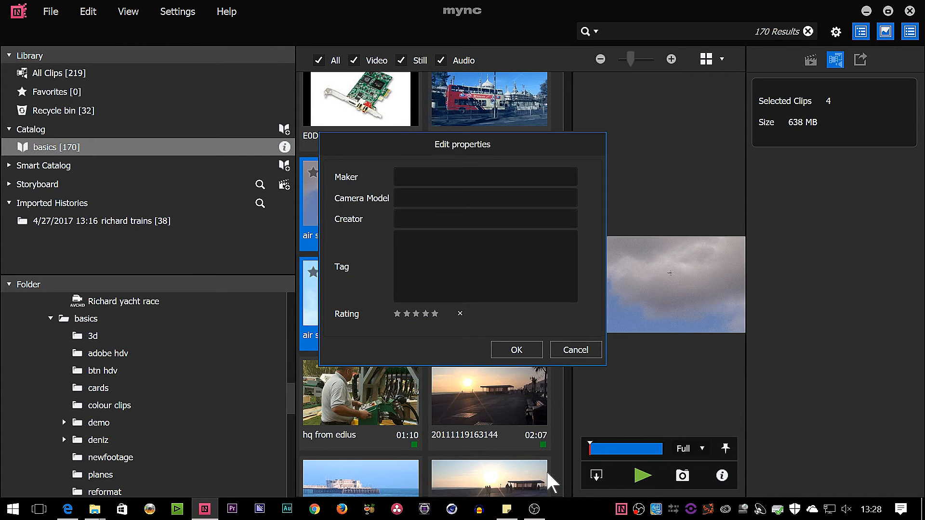
click(449, 176)
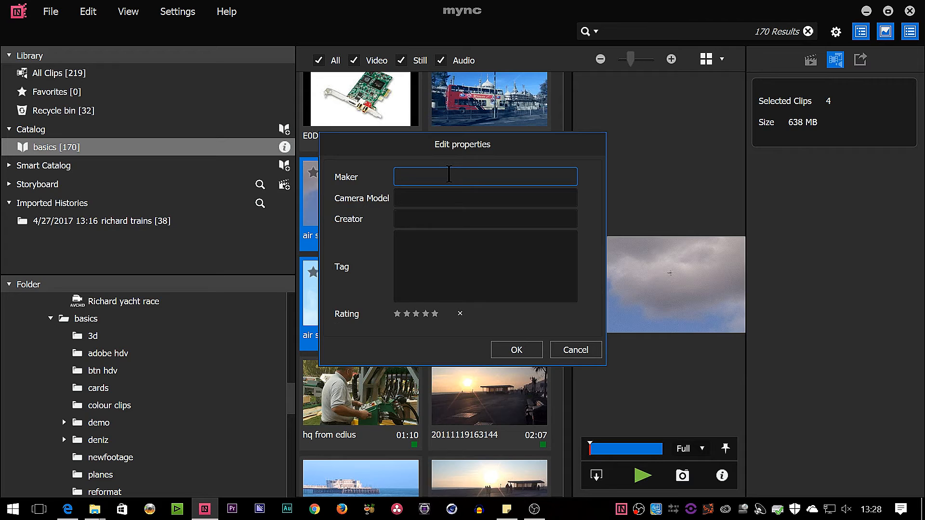
text(pam)
key(BackSpace)
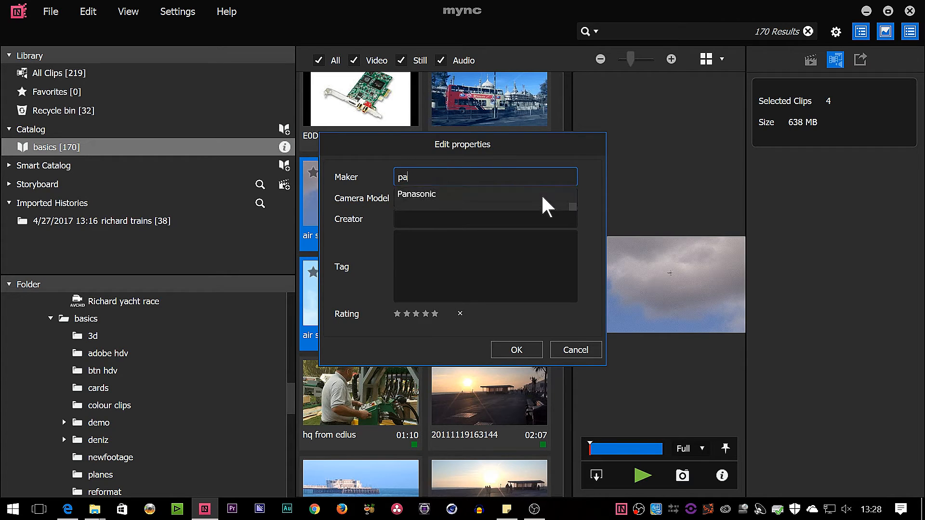
text(nasonic)
click(424, 195)
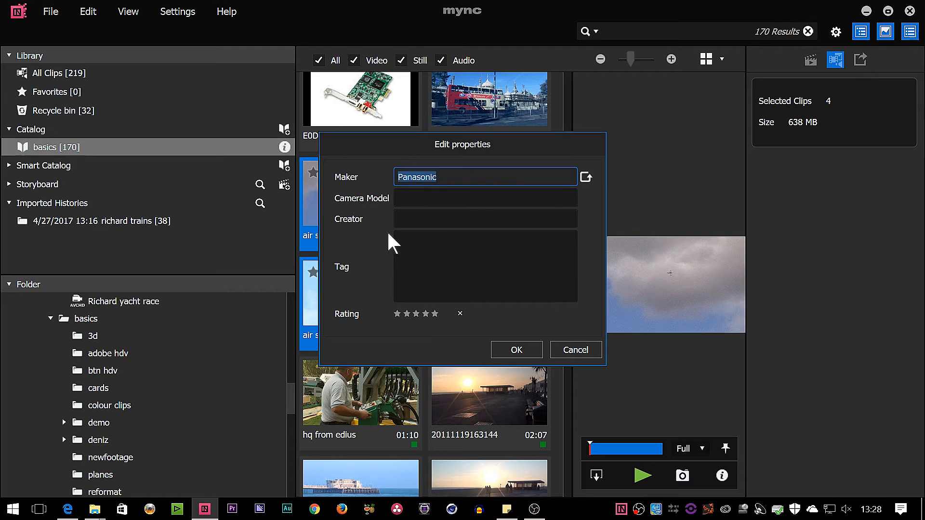
- Set the four air show clips' Creator to dvc and Tag to planes, and apply the properties
click(419, 197)
click(446, 219)
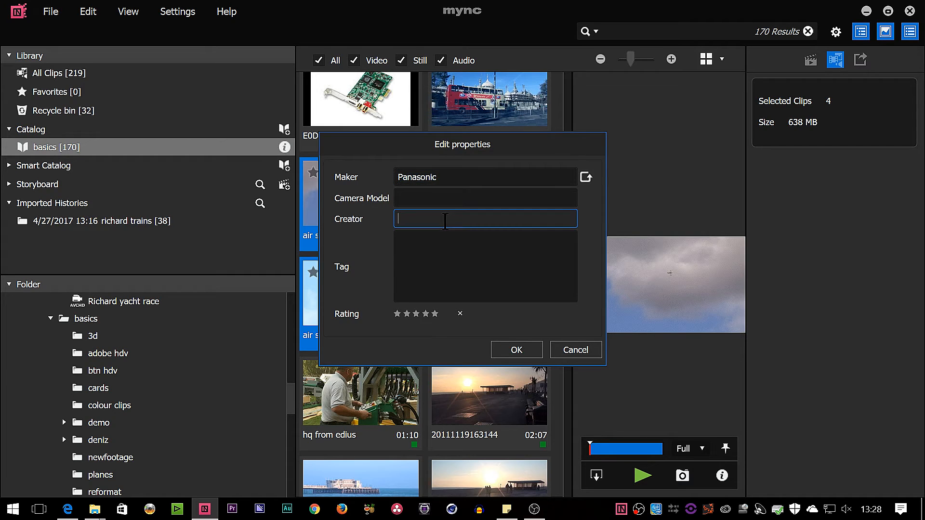
text(dvc)
click(404, 236)
click(430, 244)
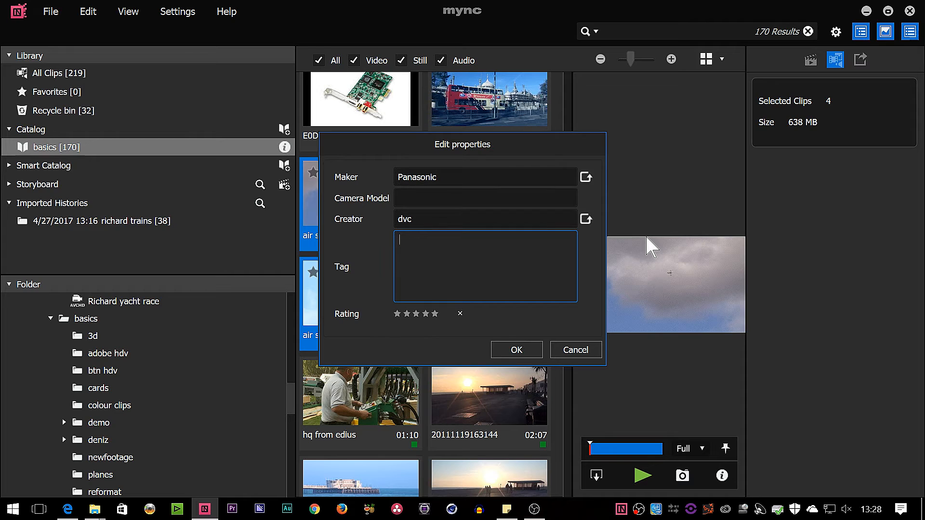
text(plav)
key(BackSpace)
text(ne)
click(517, 349)
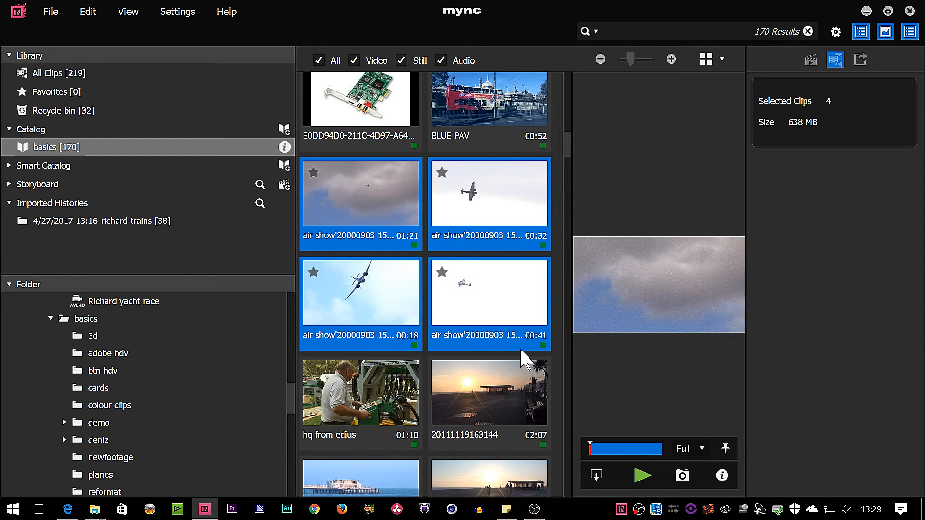
- Check the Maker, Creator and Tag entries of the individual air show clips
click(506, 192)
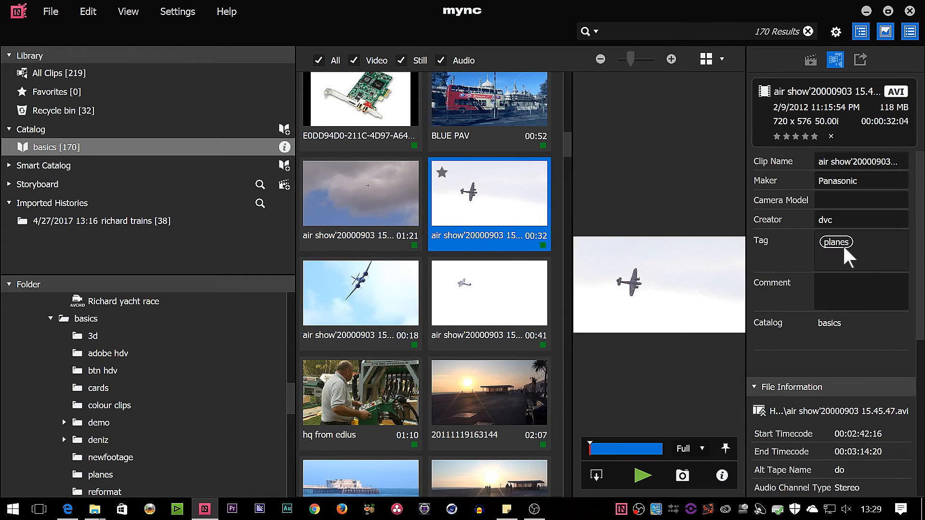
click(416, 202)
click(380, 299)
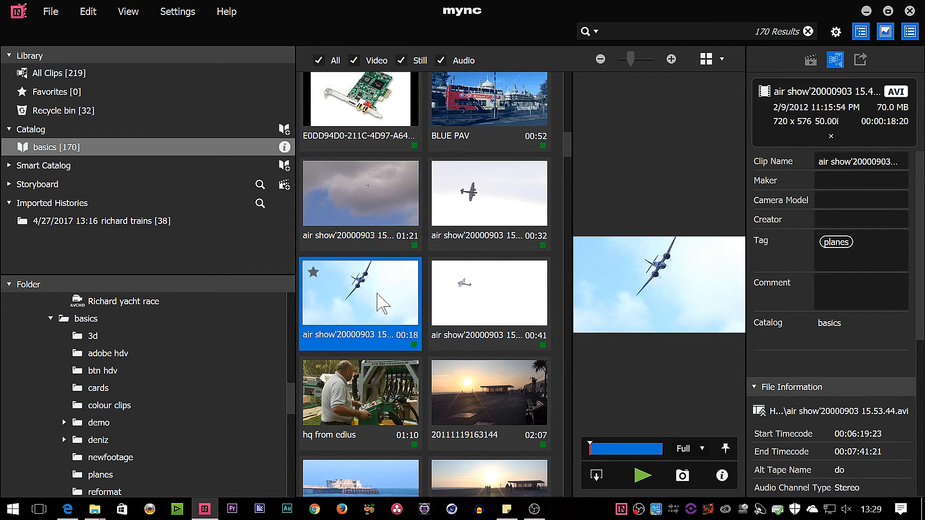
click(530, 299)
key(Up)
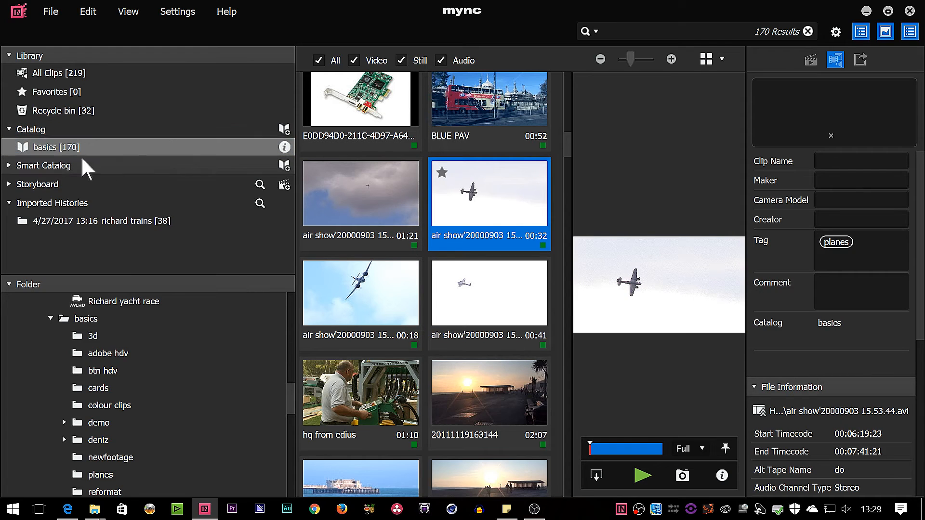
- Create a new smart catalog with the default name
click(37, 165)
click(54, 164)
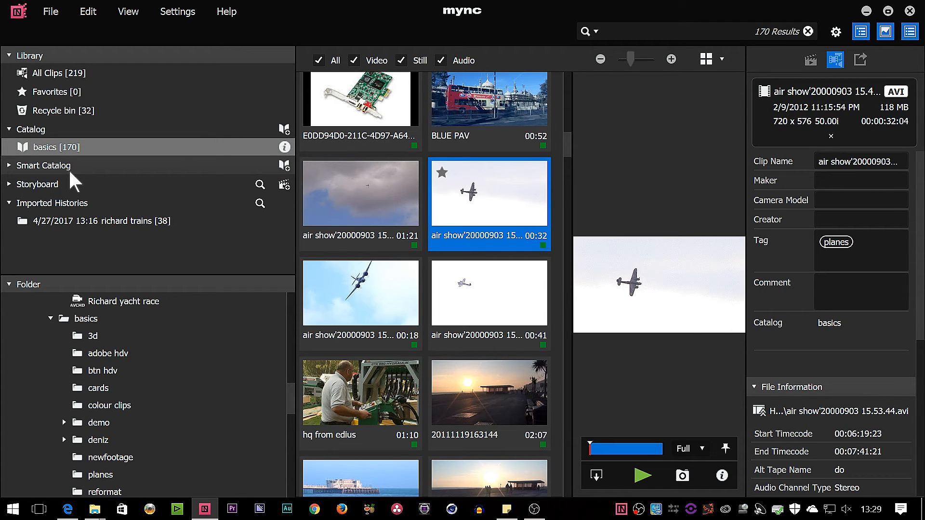
click(284, 165)
key(Return)
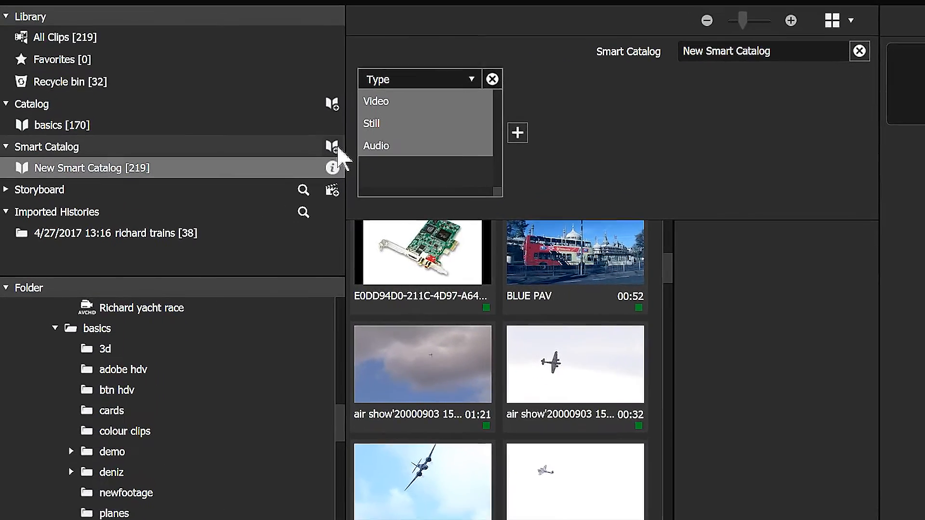
- Name the new smart catalog Planes and set its search condition to the tag planes
text(Plane)
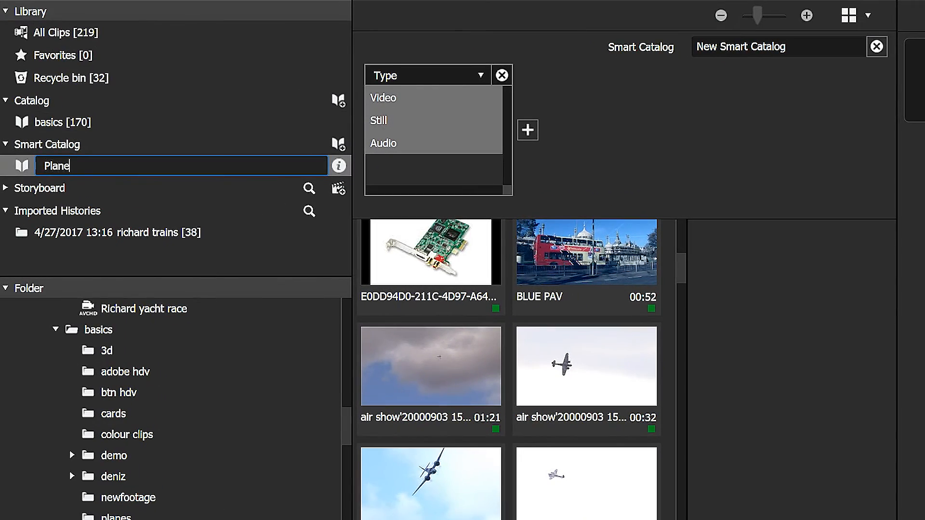
text(s)
key(Return)
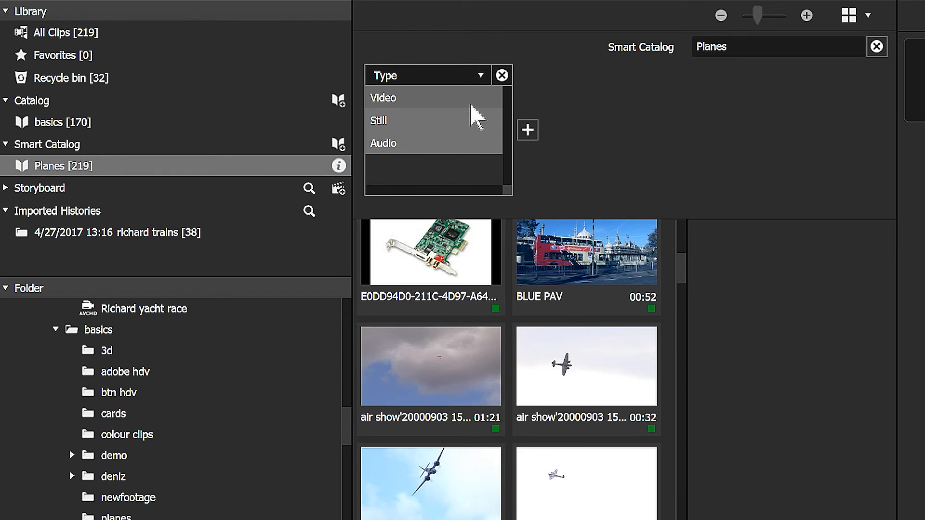
click(482, 77)
scroll(487, 145, up, 3)
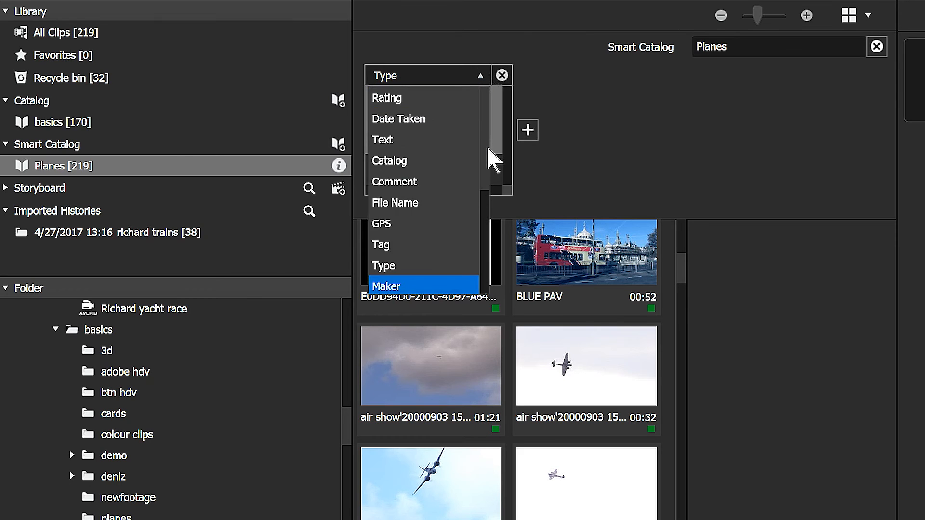
click(418, 245)
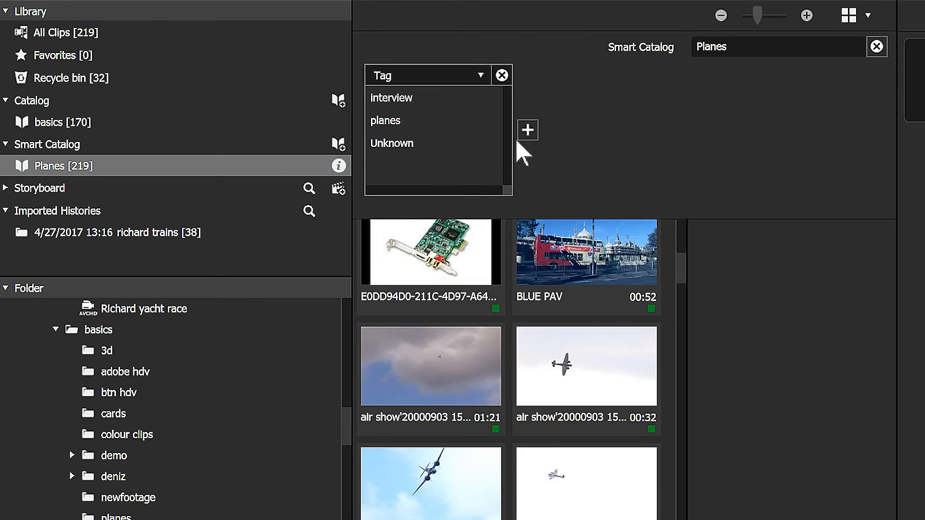
click(403, 122)
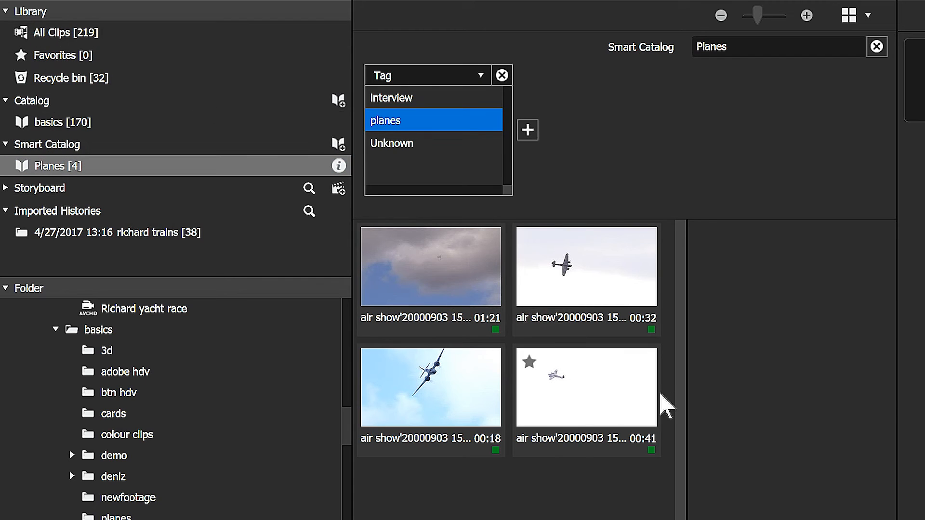
- Open the david to camera folder under multicamera and set the Tag for its imported clips to planes
scroll(346, 448, down, 3)
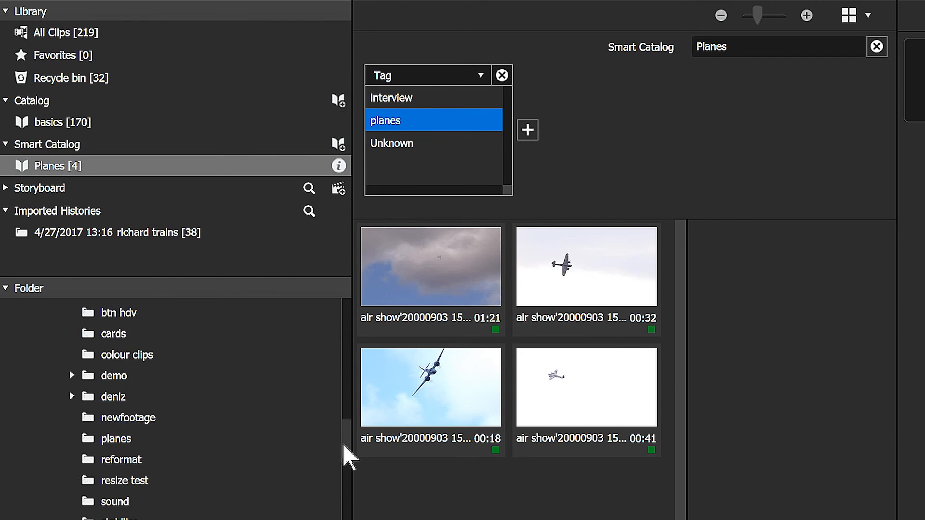
scroll(343, 463, down, 5)
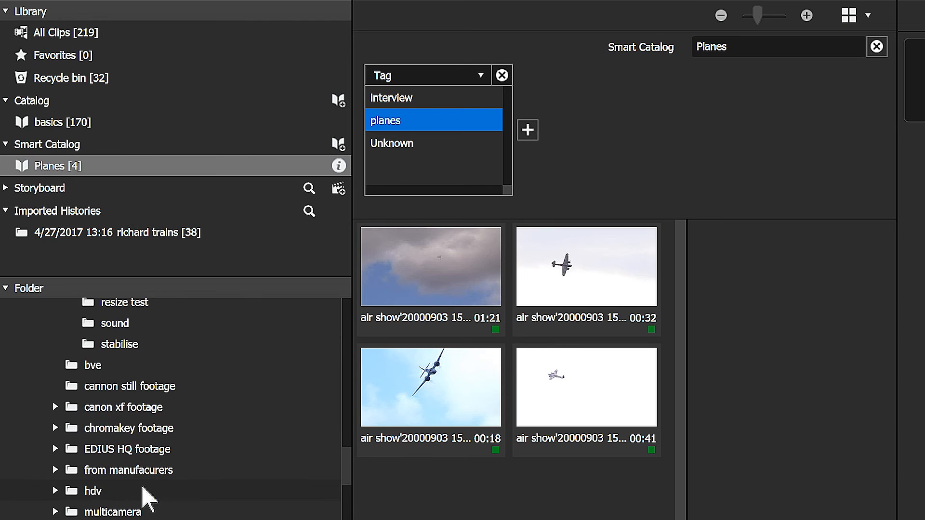
click(55, 491)
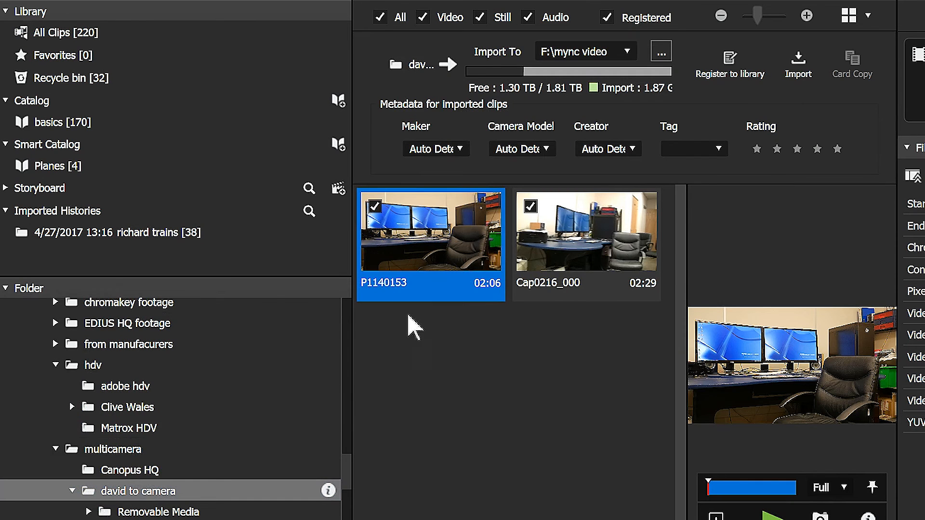
click(719, 149)
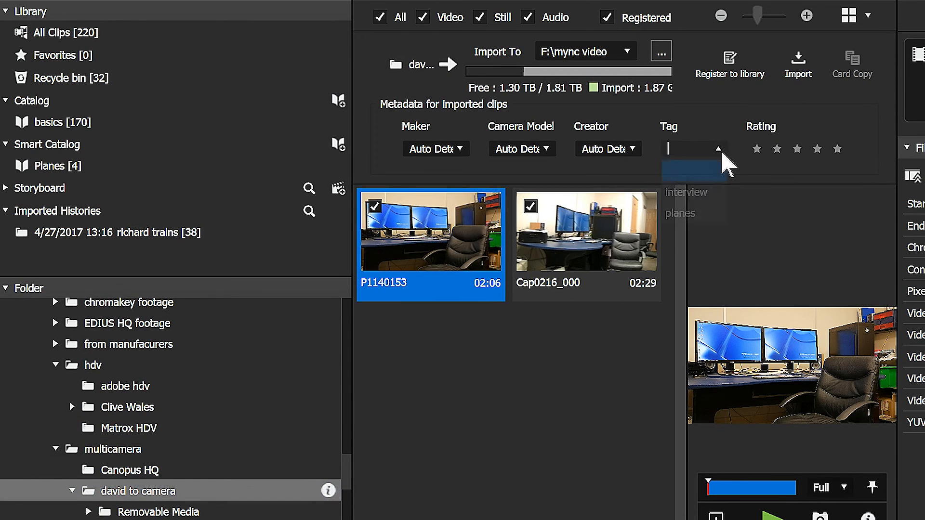
click(694, 212)
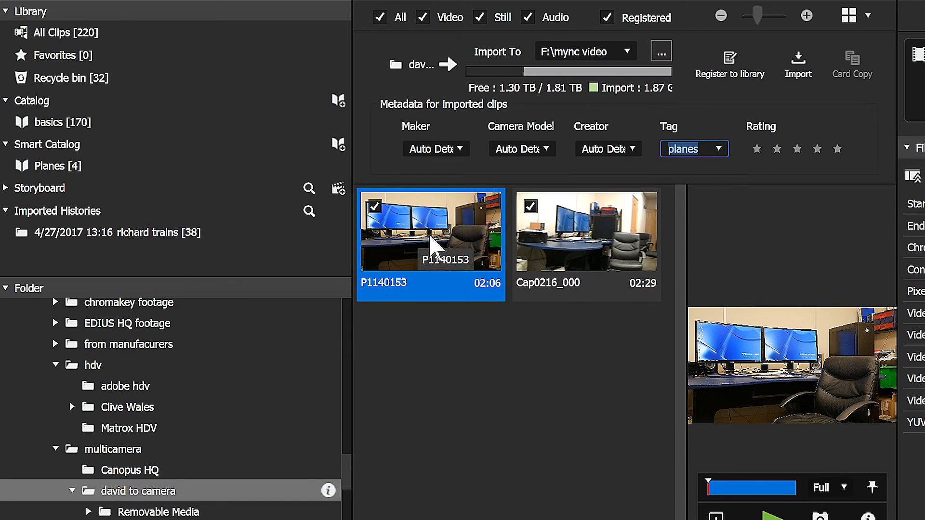
- Register clip P1140153 to the library and display the clips of the Planes smart catalog
right_click(431, 236)
click(451, 251)
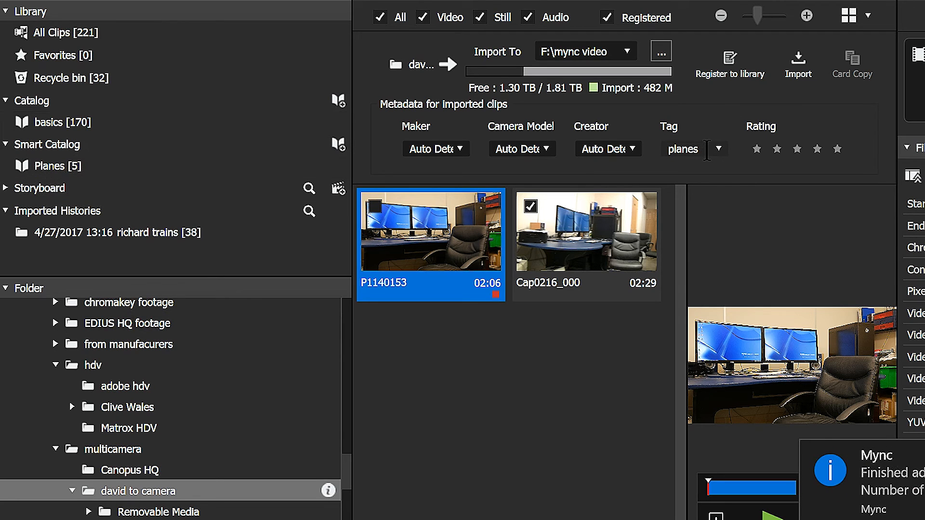
click(40, 170)
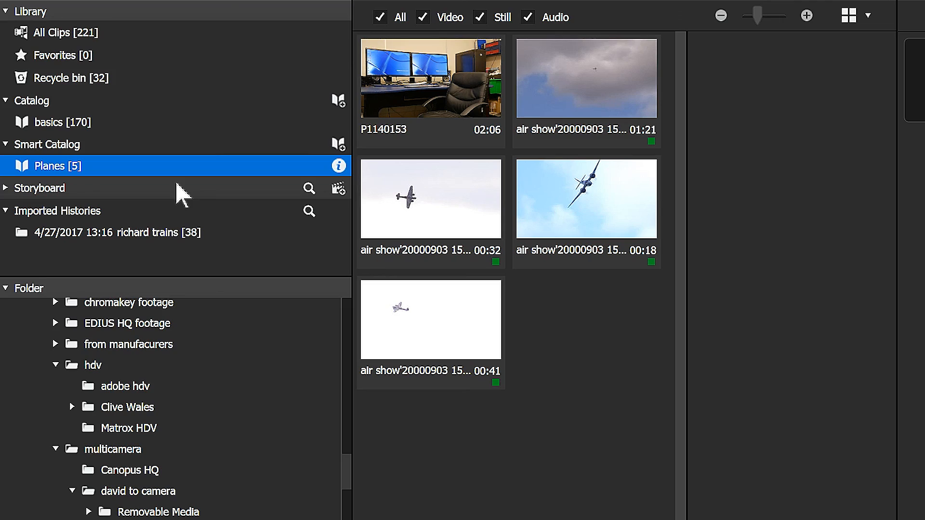
click(134, 6)
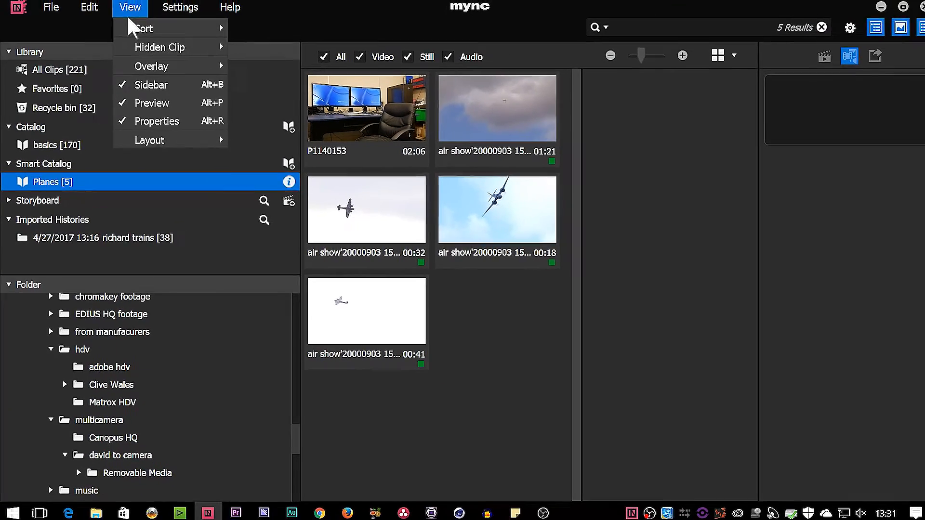
mouse_move(100, 12)
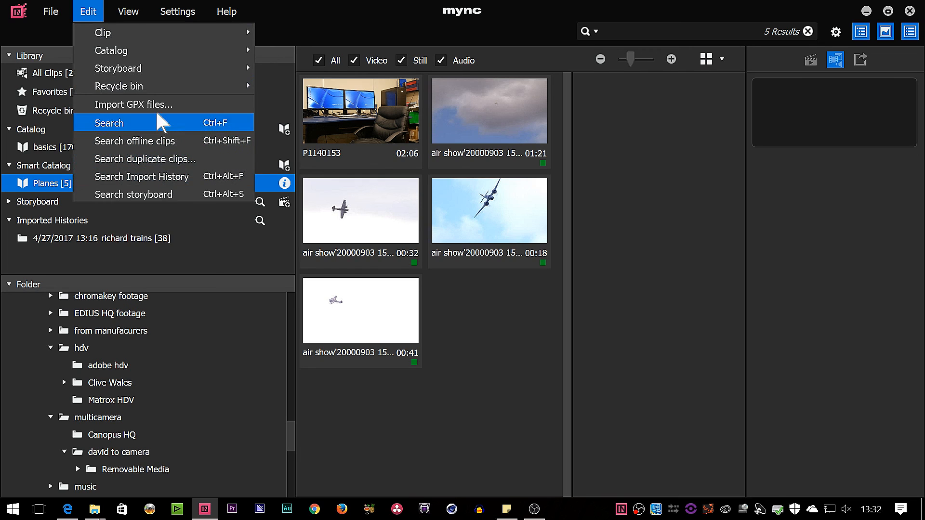
click(311, 17)
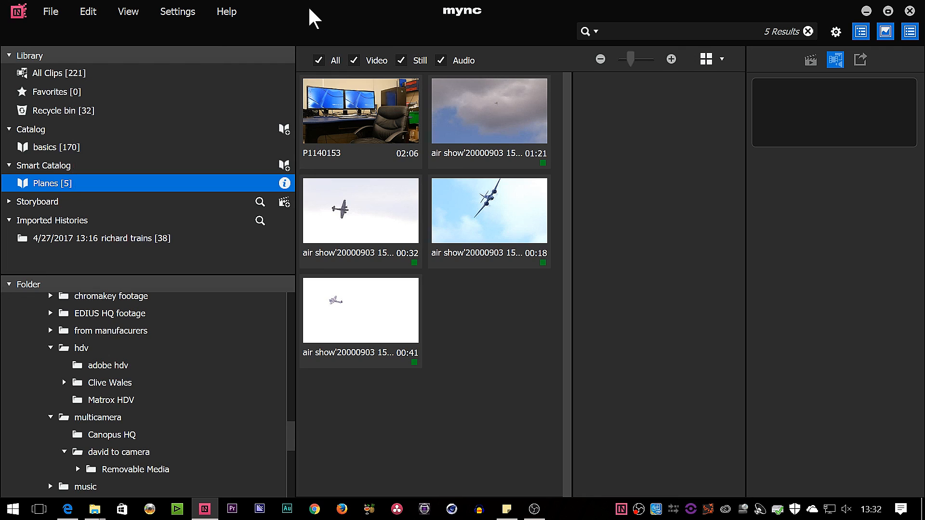
- Select the EDIUS HQ footage folder and expand the Storyboard section of the library
click(126, 312)
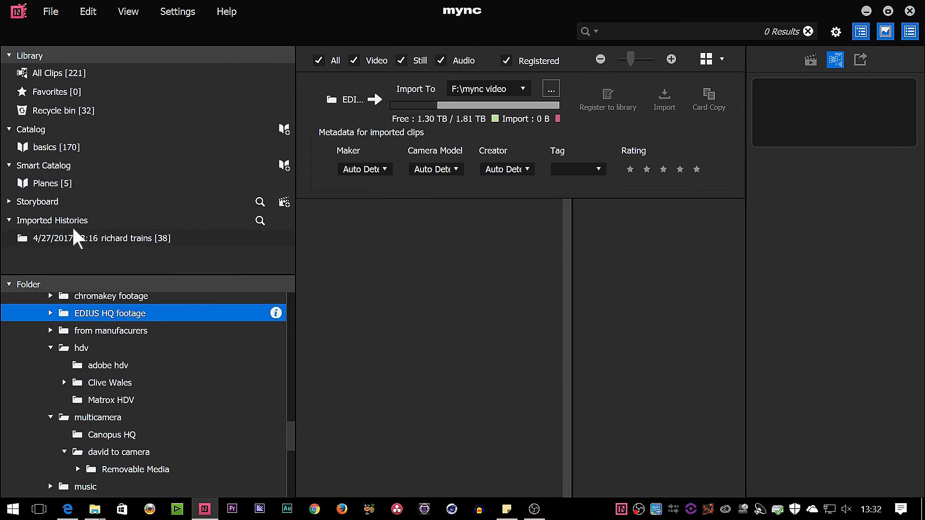
double_click(53, 204)
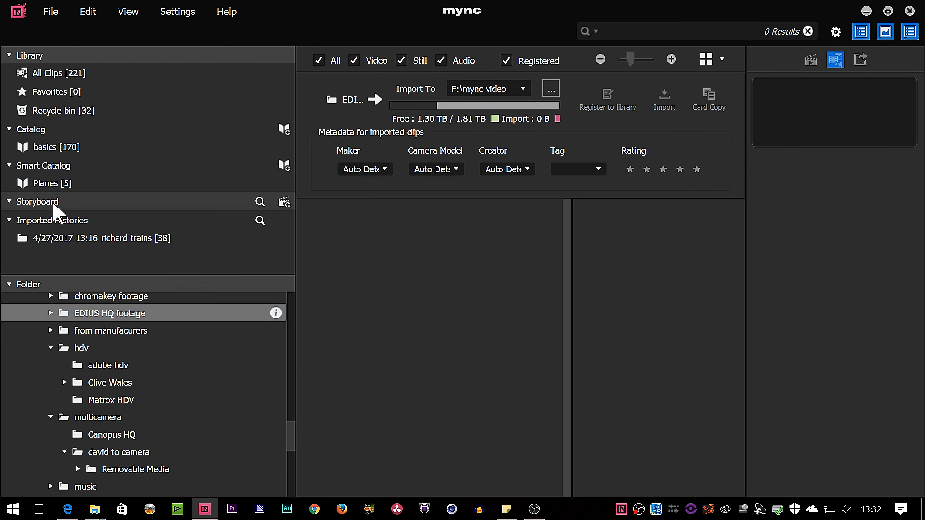